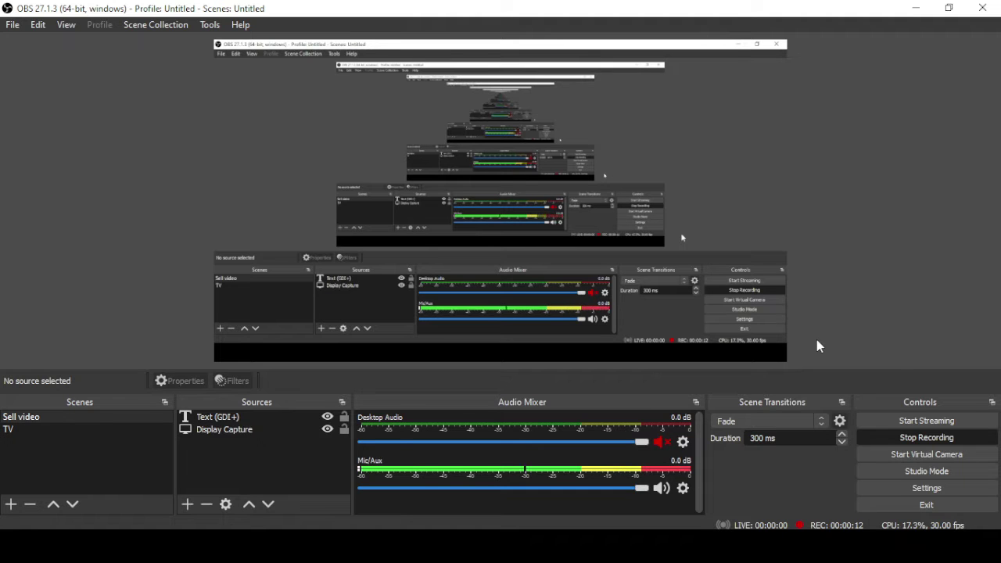
# Step: Minimize the OBS Studio window to uncover the Windows desktop
pyautogui.click(916, 10)
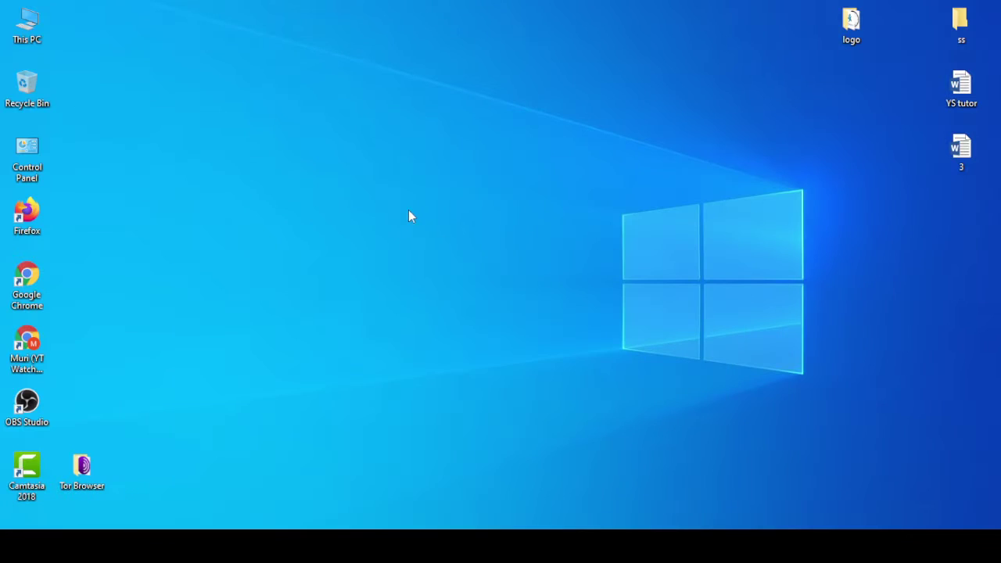
# Step: Refresh the Windows desktop twice from its right-click menu
pyautogui.rightClick(202, 146)
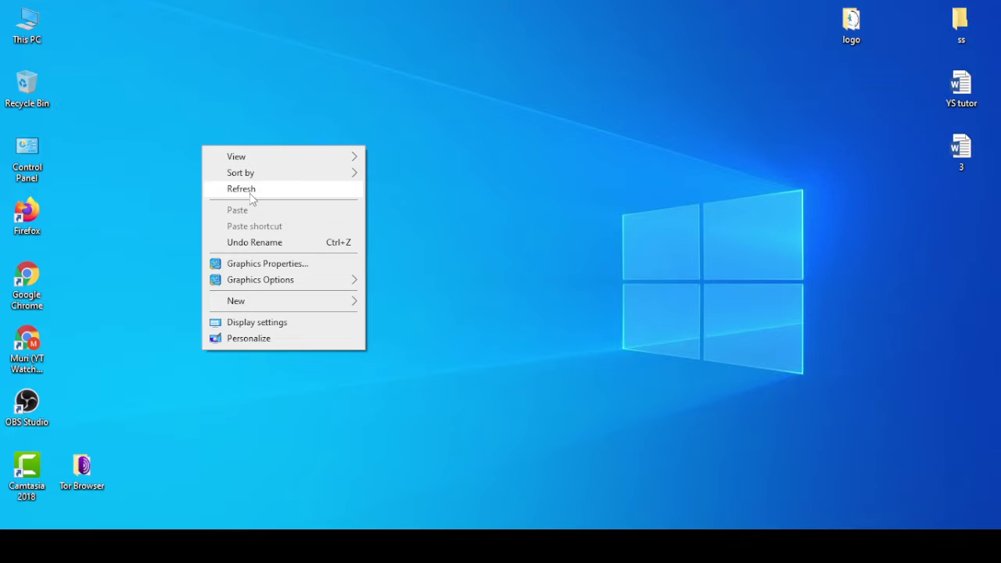
pyautogui.click(243, 188)
pyautogui.rightClick(179, 155)
pyautogui.click(215, 197)
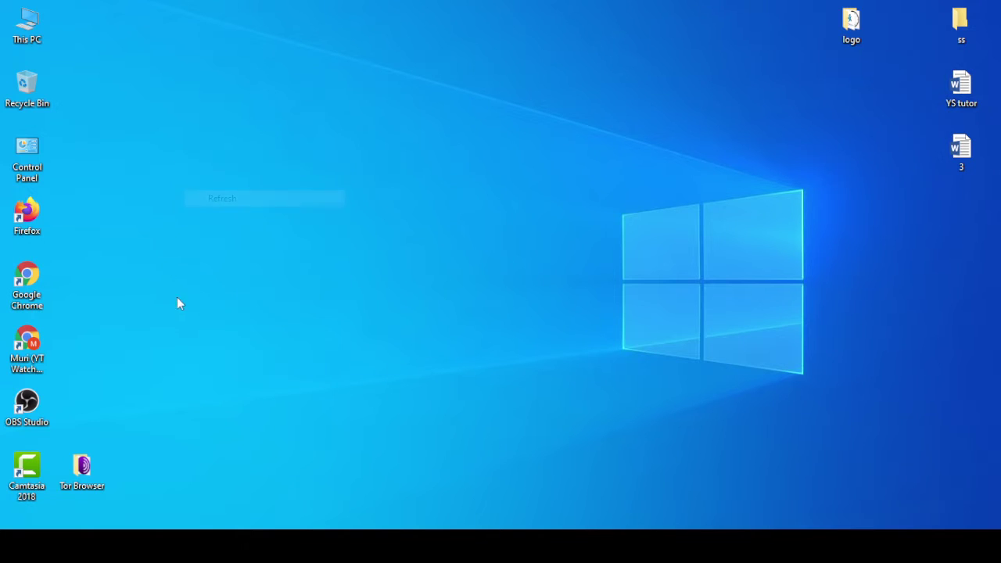
# Step: Open the Start menu and expand the Microsoft Office 2013 folder to list Word 2013
pyautogui.press('super')
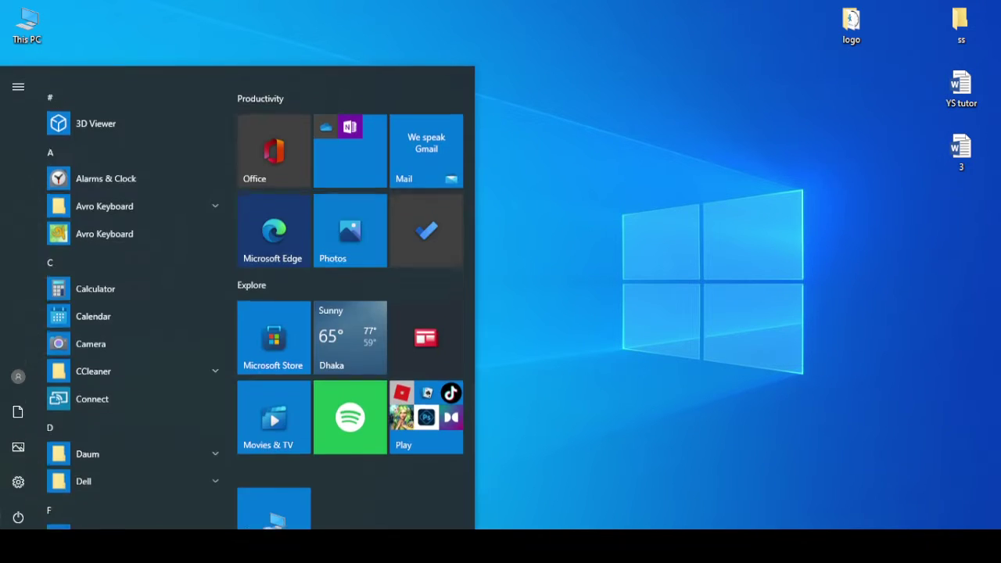
pyautogui.scroll(-3, 88, 325)
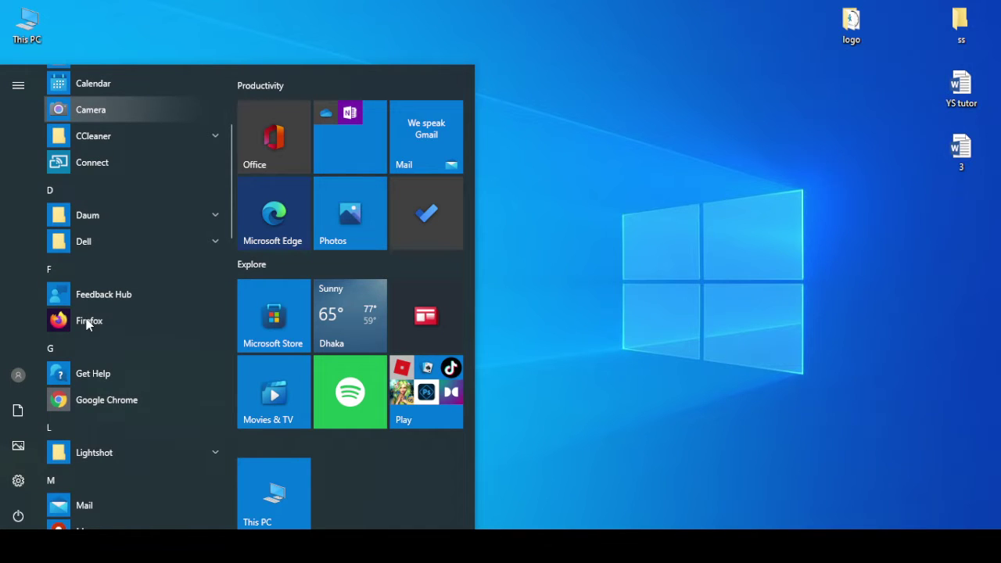
pyautogui.scroll(-7, 87, 325)
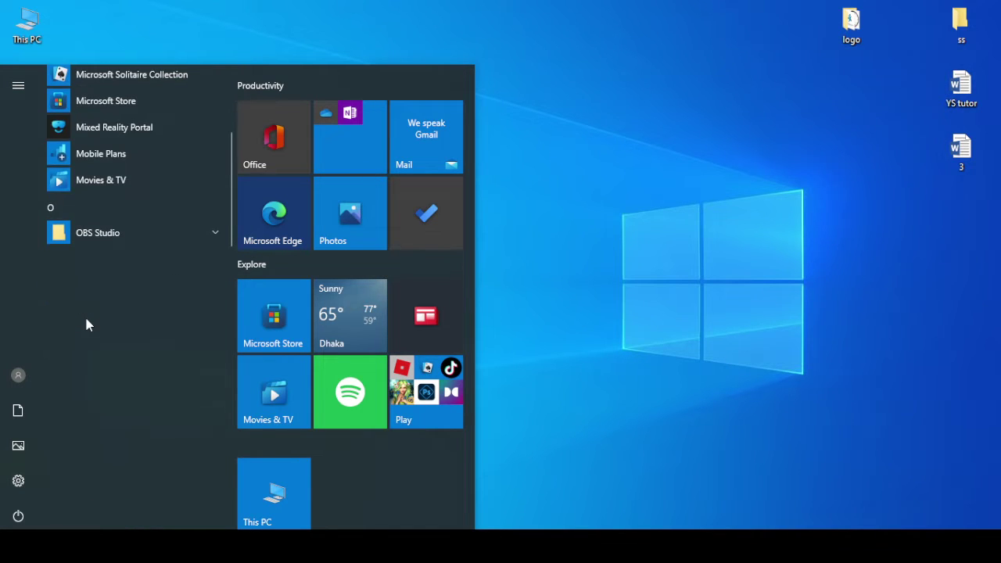
pyautogui.scroll(2, 84, 316)
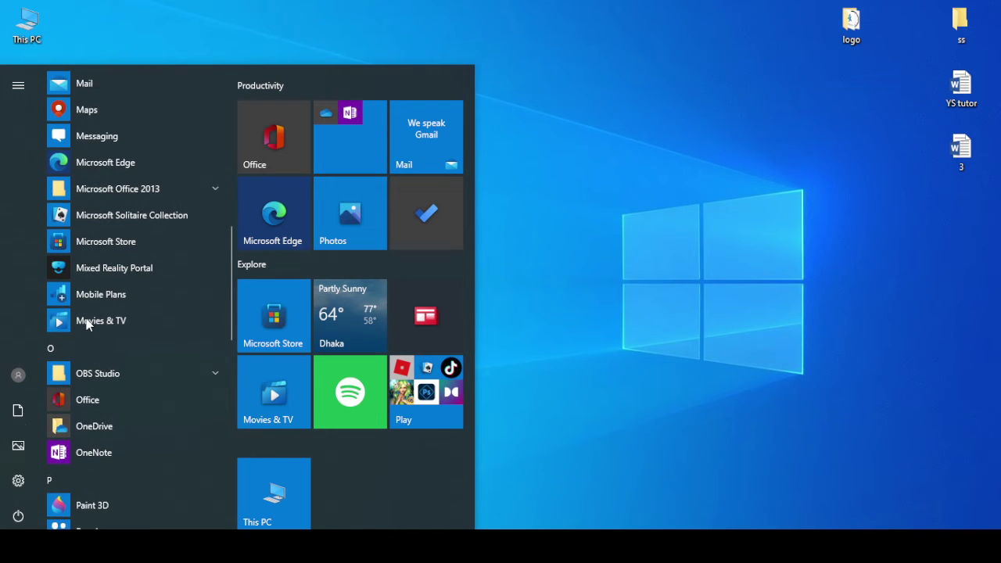
pyautogui.click(113, 199)
pyautogui.scroll(-1, 117, 279)
pyautogui.scroll(-2, 116, 279)
pyautogui.scroll(-3, 116, 279)
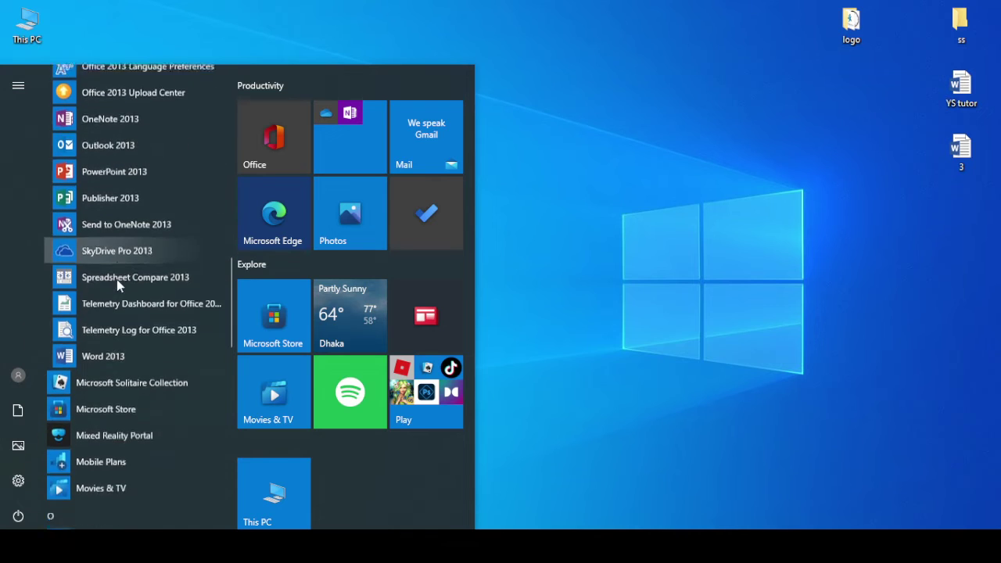
# Step: Launch Word 2013, close the Activation Wizard, and create Document1 from the Blank document template
pyautogui.click(98, 337)
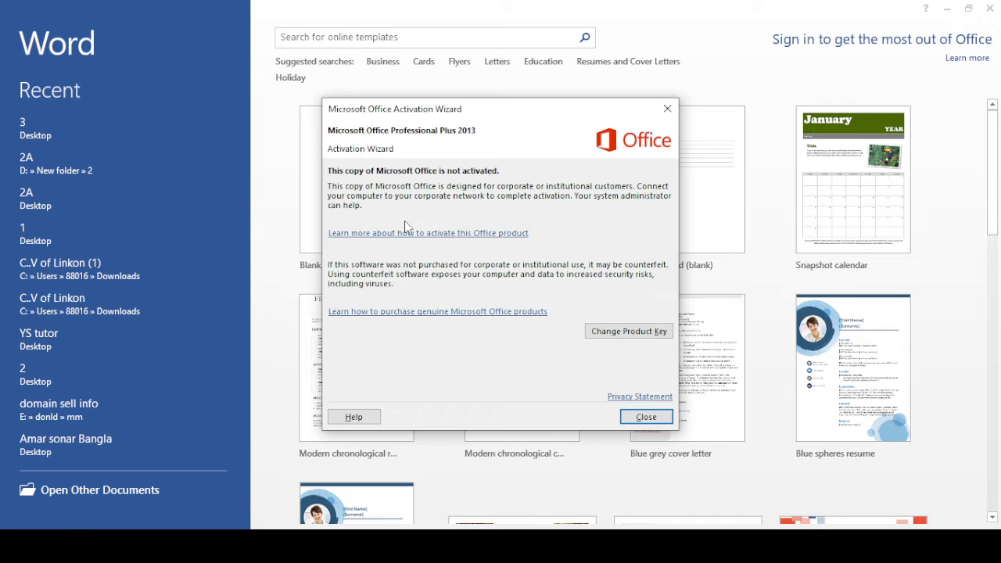
pyautogui.click(647, 417)
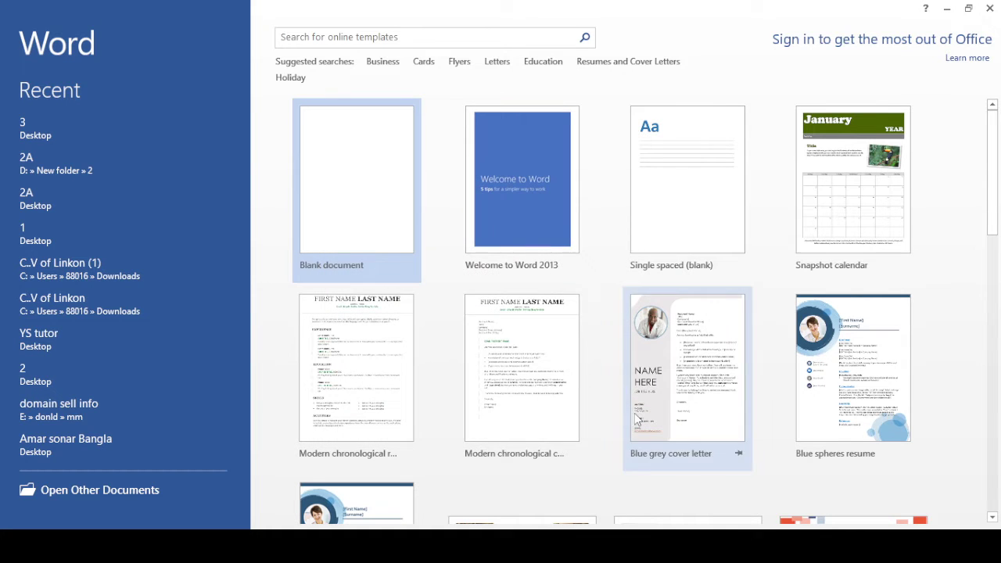
pyautogui.click(365, 172)
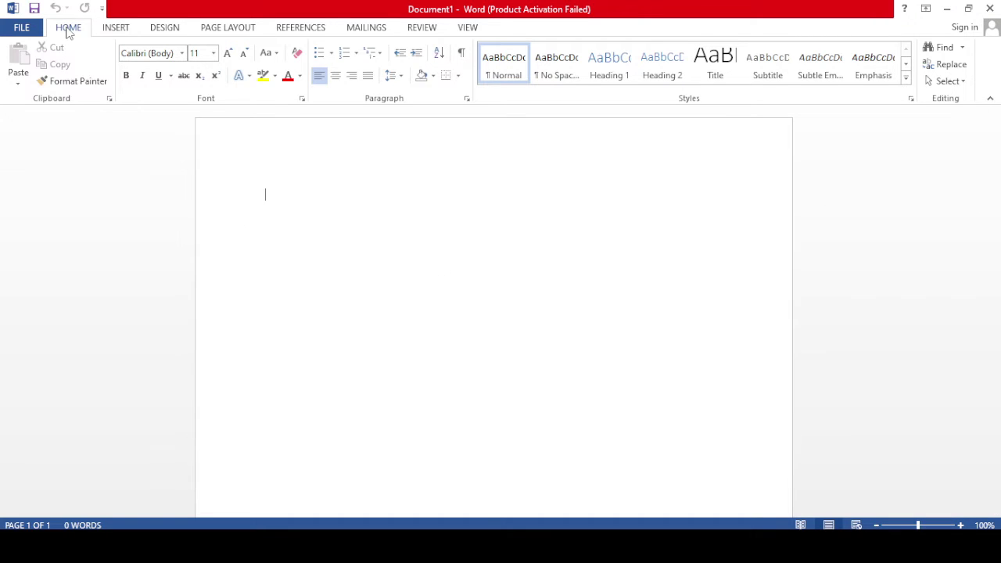
# Step: Switch between the INSERT and PAGE LAYOUT ribbon tabs, ending on INSERT
pyautogui.click(116, 31)
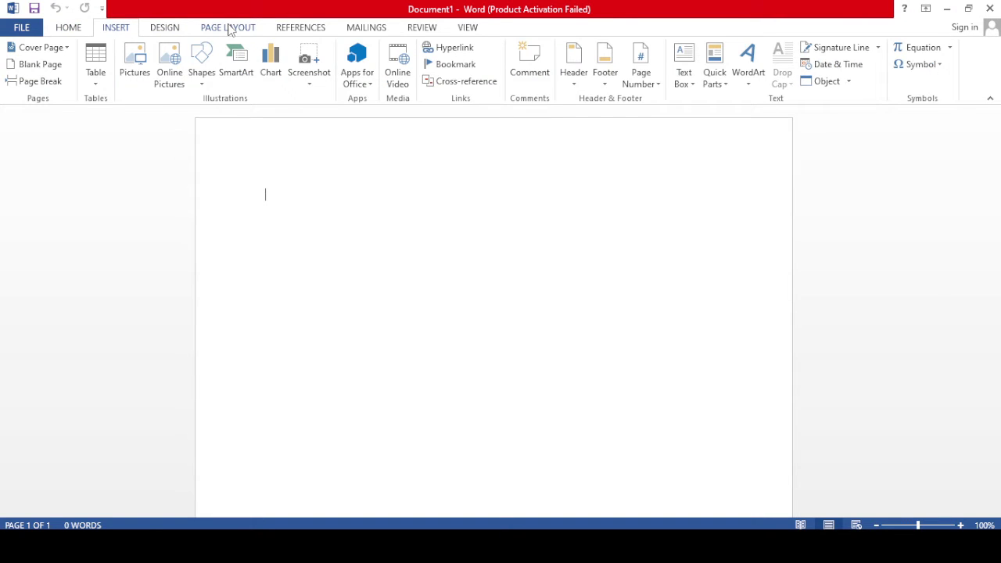
pyautogui.click(229, 29)
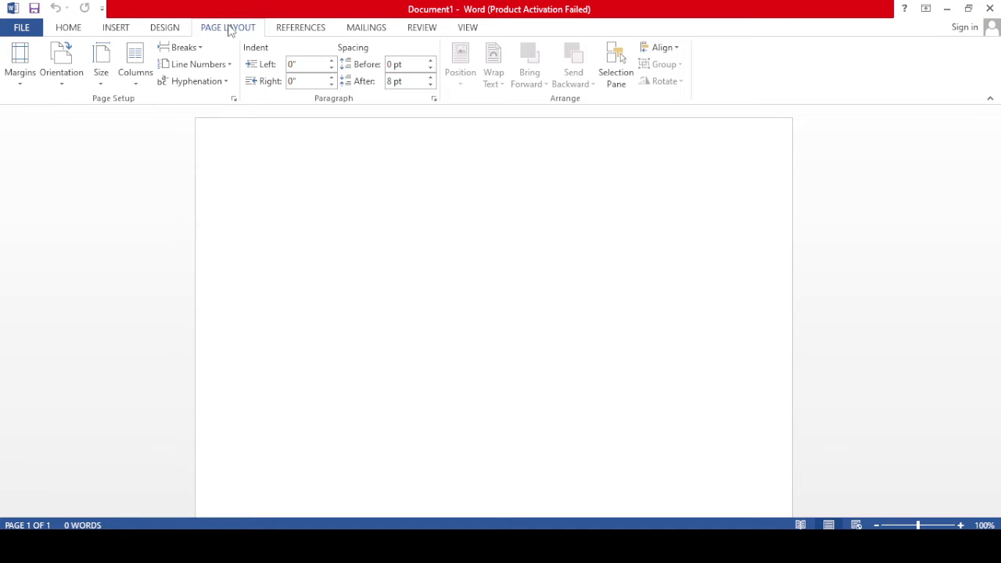
pyautogui.click(125, 30)
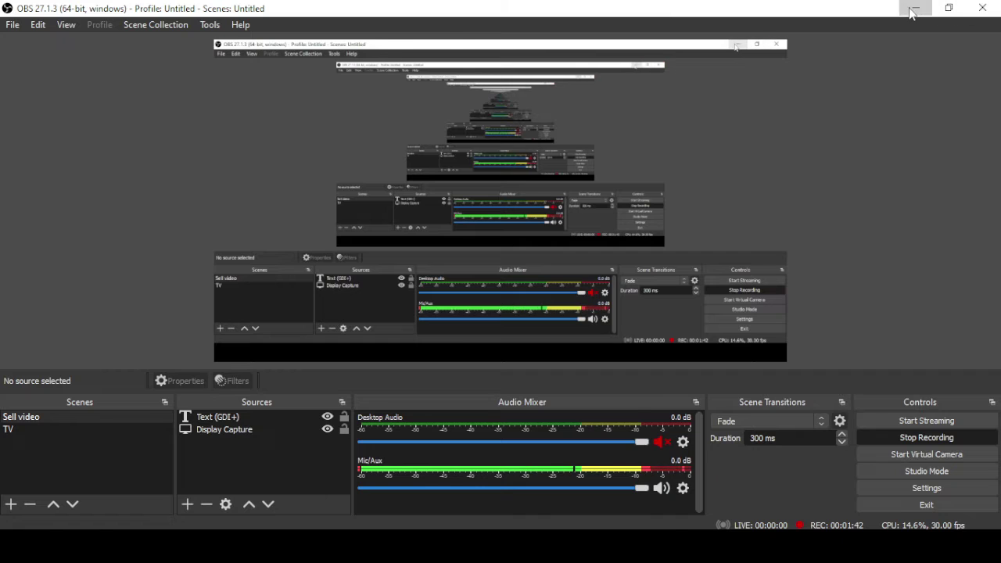
# Step: Minimize OBS Studio so the blank Word Document1 is visible again
pyautogui.click(913, 8)
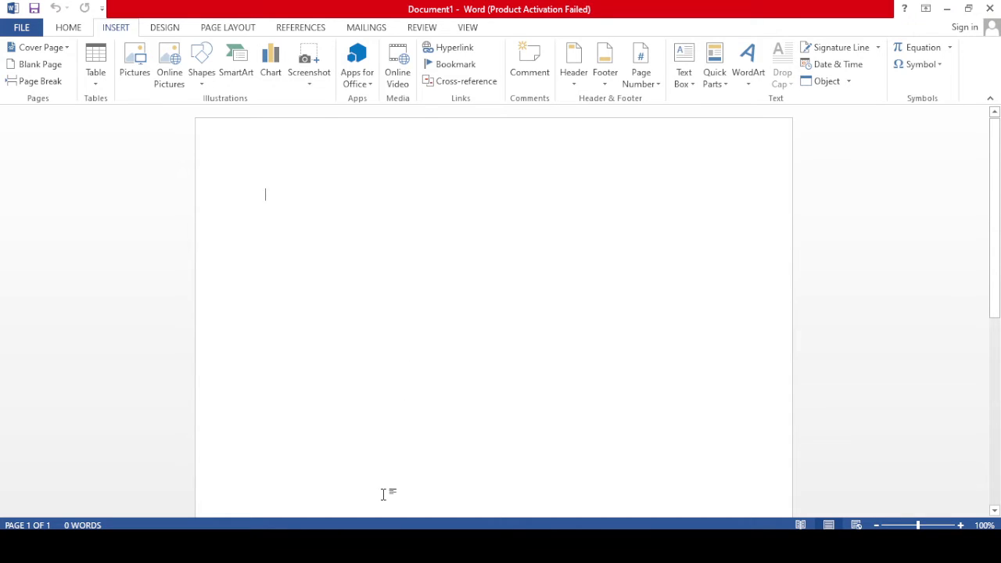
# Step: Bring OBS Studio forward, then minimize it to return to the empty Word Document1
pyautogui.click(989, 8)
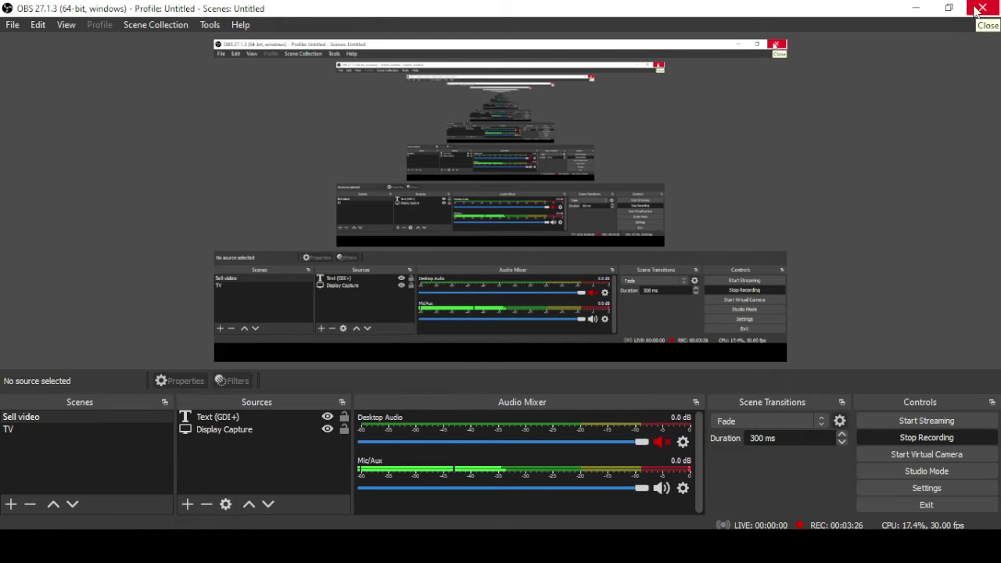
pyautogui.click(914, 8)
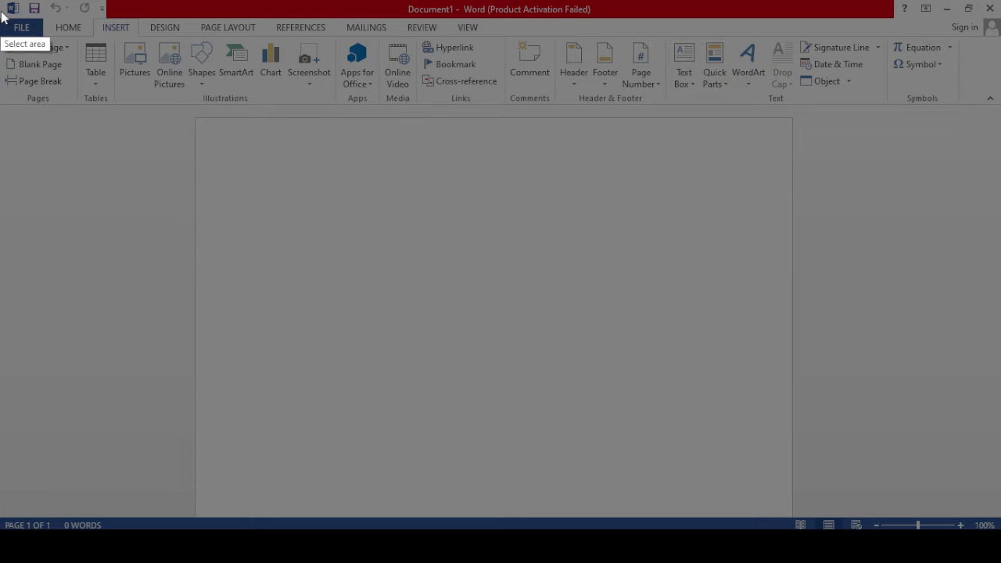
# Step: Capture a 1231x546 area of the Word window and box the whole insert ribbon row in red
pyautogui.moveTo(0, 0); pyautogui.dragTo(902, 400)
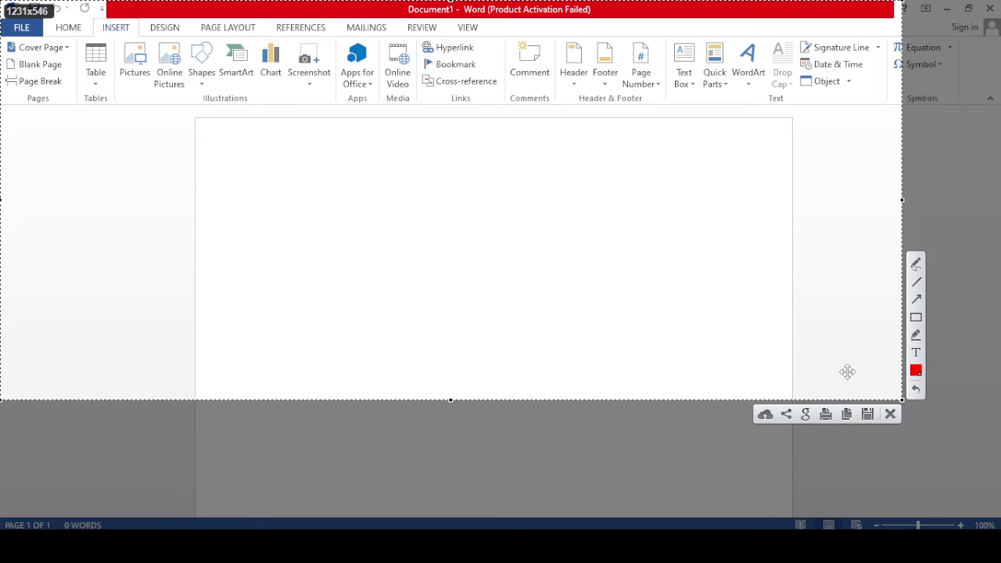
pyautogui.click(916, 318)
pyautogui.moveTo(94, 22)
pyautogui.mouseDown()
pyautogui.moveTo(327, 116)
pyautogui.moveTo(134, 73)
pyautogui.mouseUp()
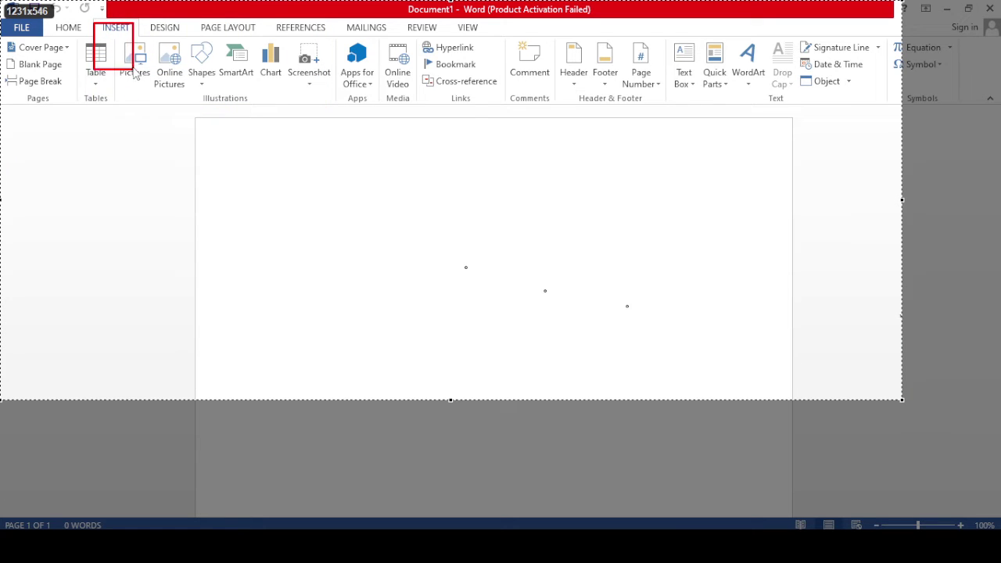
pyautogui.moveTo(135, 73)
pyautogui.mouseDown()
pyautogui.moveTo(160, 124)
pyautogui.moveTo(209, 133)
pyautogui.mouseUp()
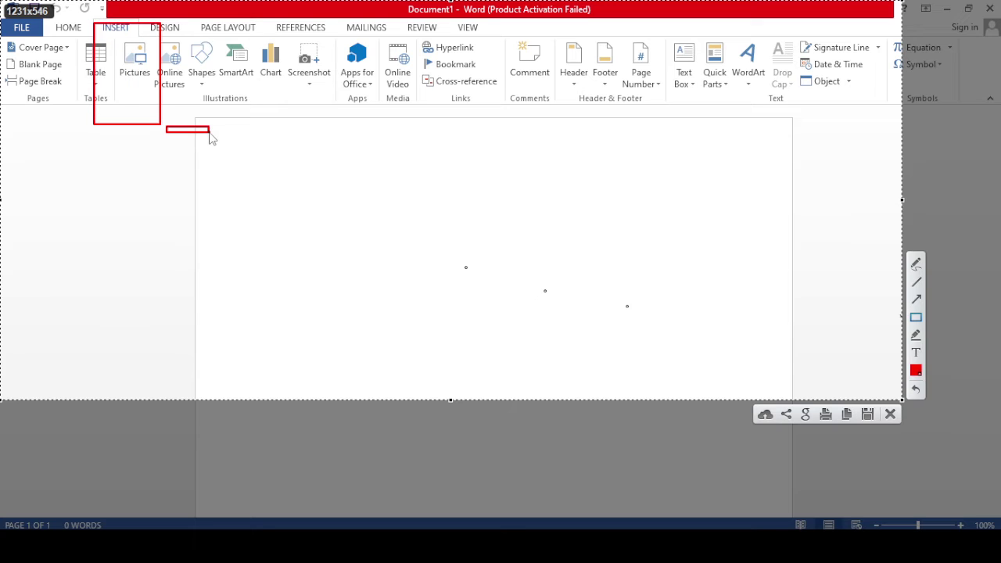
pyautogui.hotkey('ctrl', 'z')
pyautogui.hotkey('ctrl', 'z')
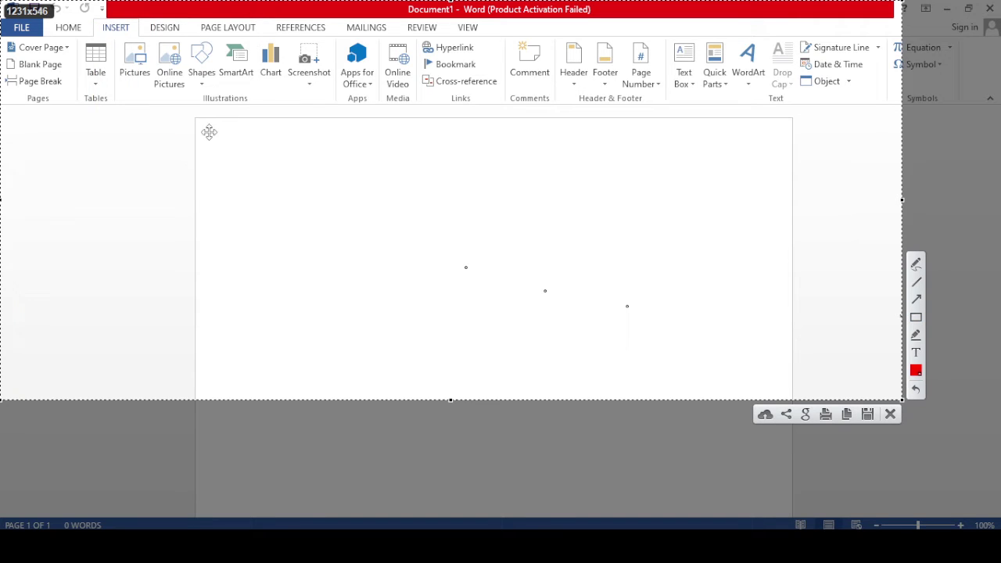
pyautogui.click(916, 319)
pyautogui.moveTo(1, 38)
pyautogui.mouseDown()
pyautogui.moveTo(610, 129)
pyautogui.moveTo(984, 133)
pyautogui.mouseUp()
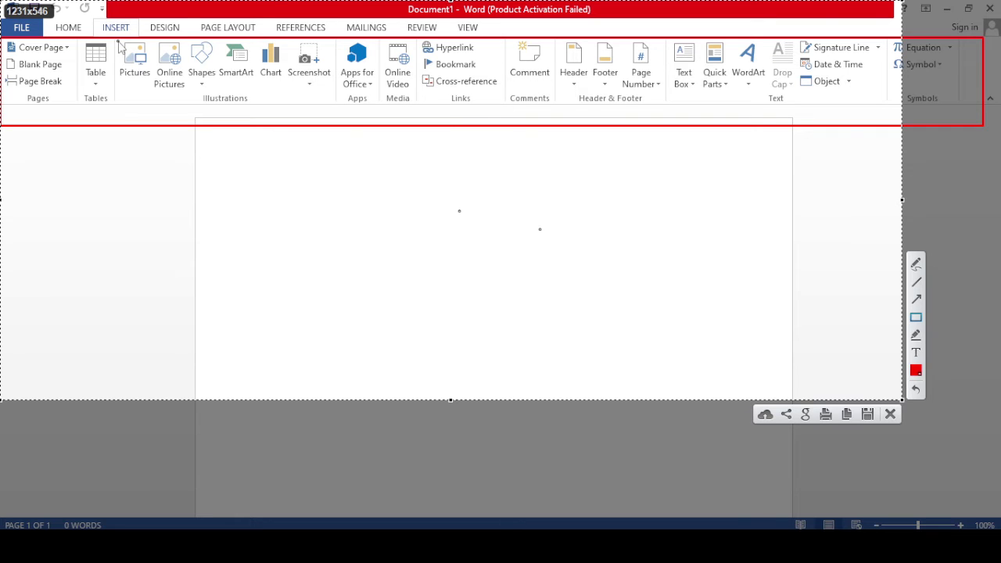
# Step: Draw red boxes around Pictures and Online Pictures, then close the Lightshot capture
pyautogui.moveTo(114, 42); pyautogui.dragTo(190, 95)
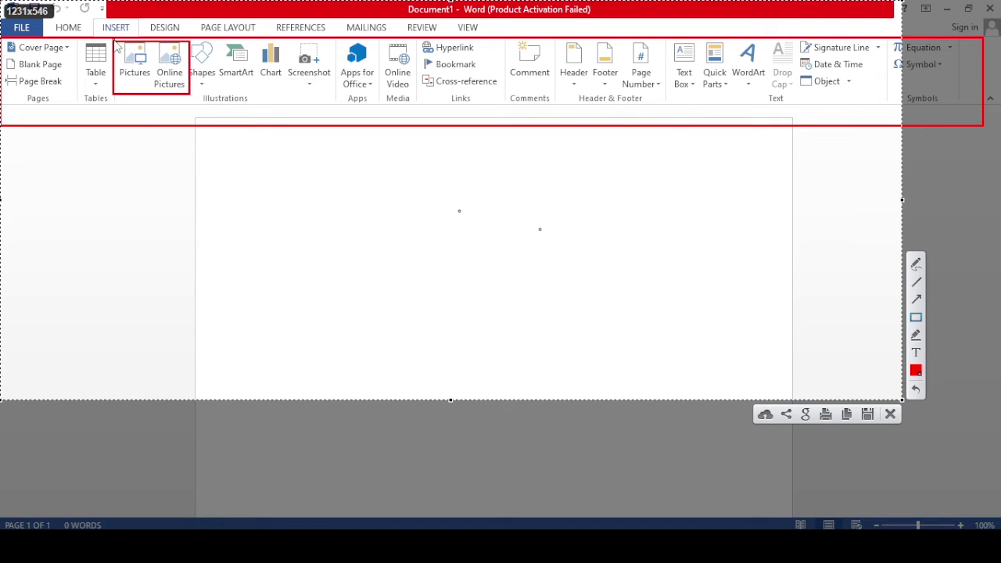
pyautogui.moveTo(114, 42); pyautogui.dragTo(153, 94)
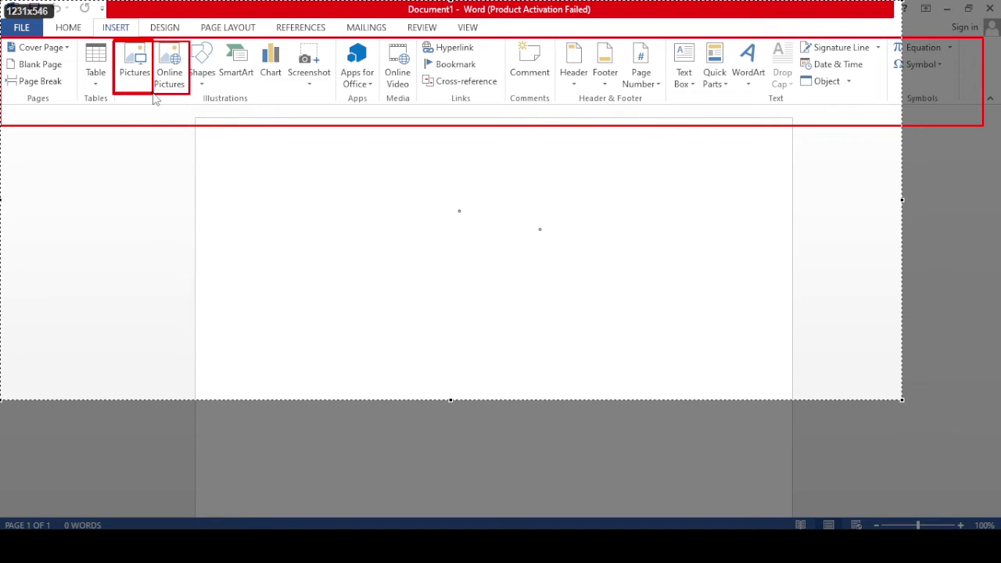
pyautogui.moveTo(153, 42); pyautogui.dragTo(190, 95)
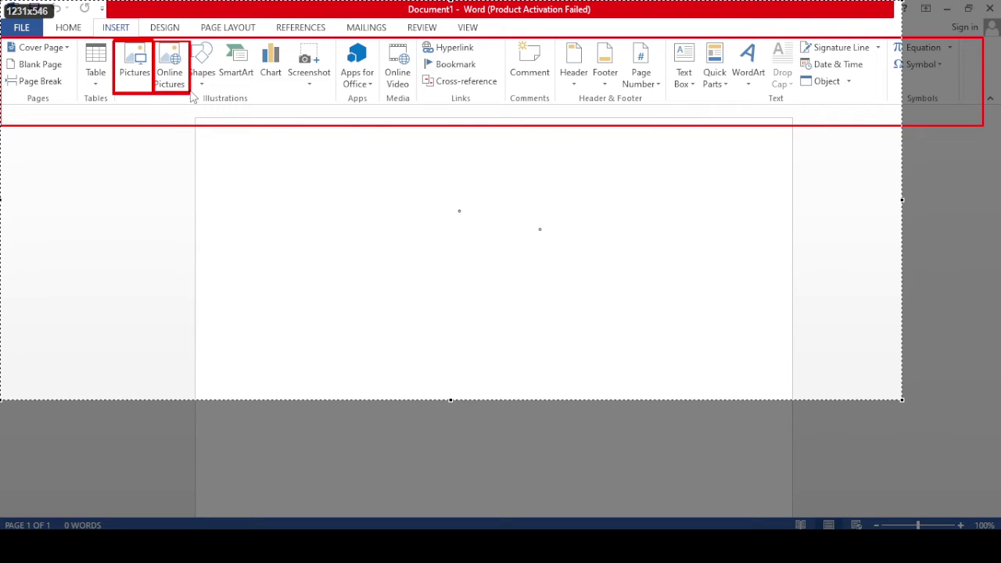
pyautogui.moveTo(191, 98); pyautogui.dragTo(190, 94)
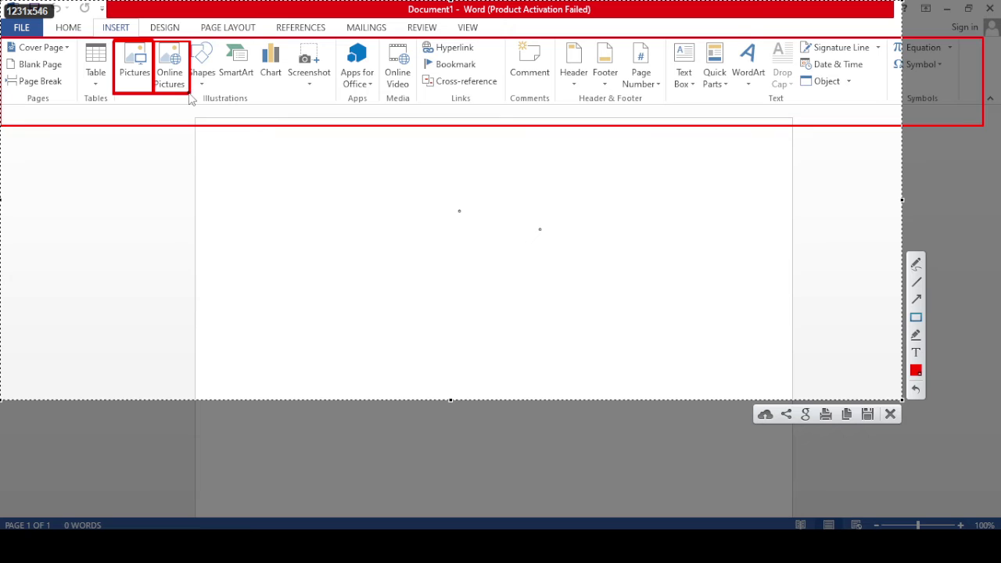
pyautogui.click(846, 414)
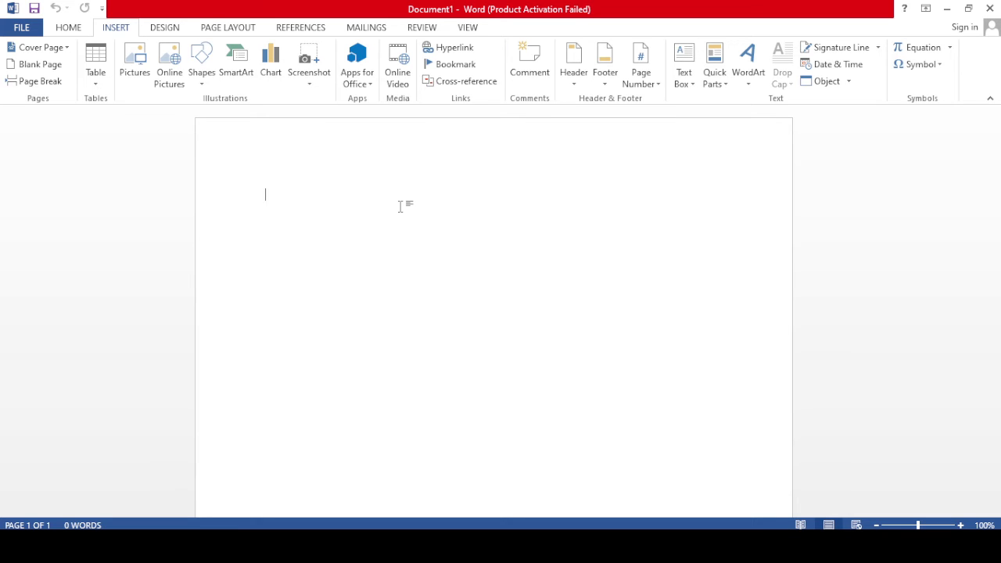
pyautogui.hotkey('alt', 'Tab')
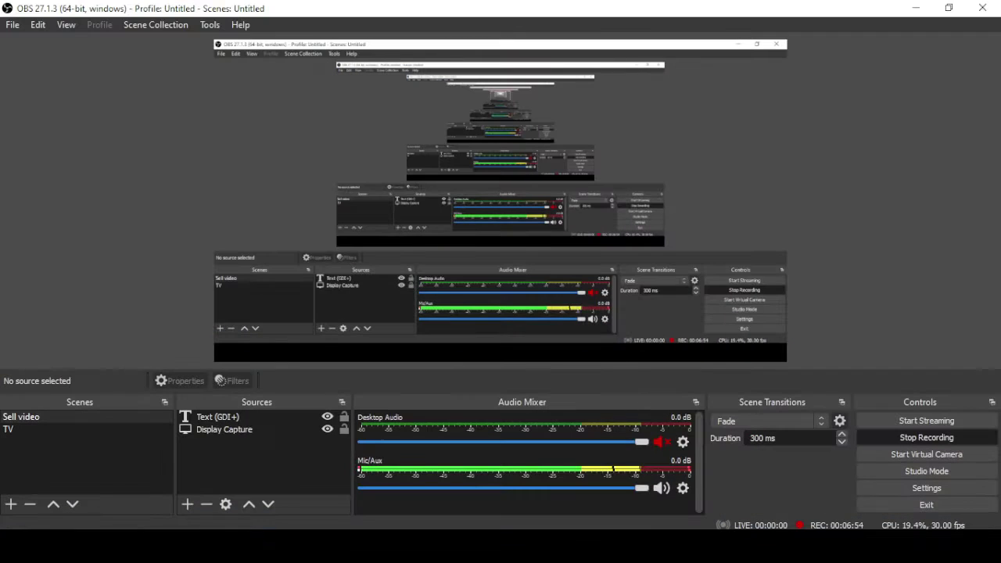
pyautogui.click(916, 8)
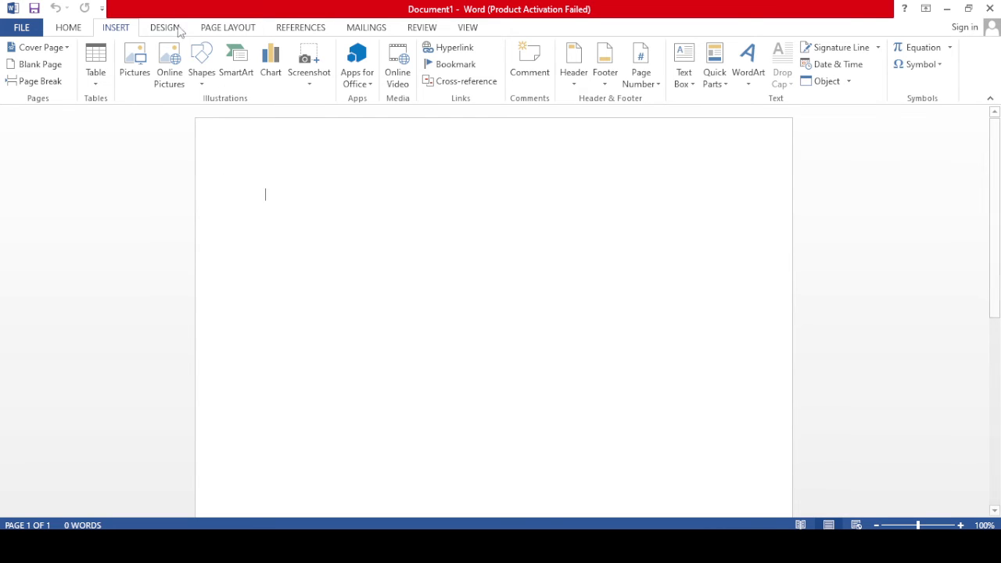
pyautogui.click(135, 54)
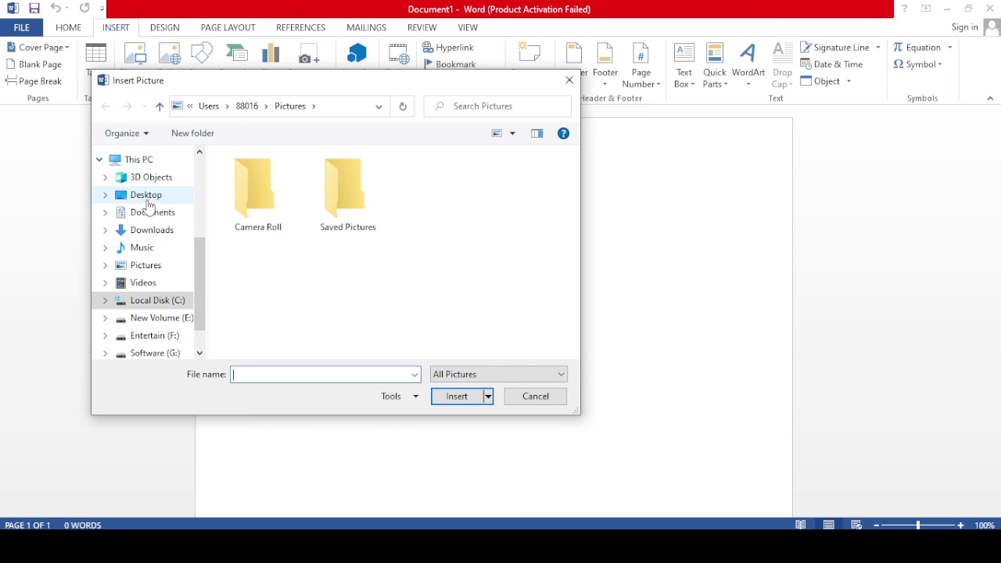
pyautogui.click(149, 233)
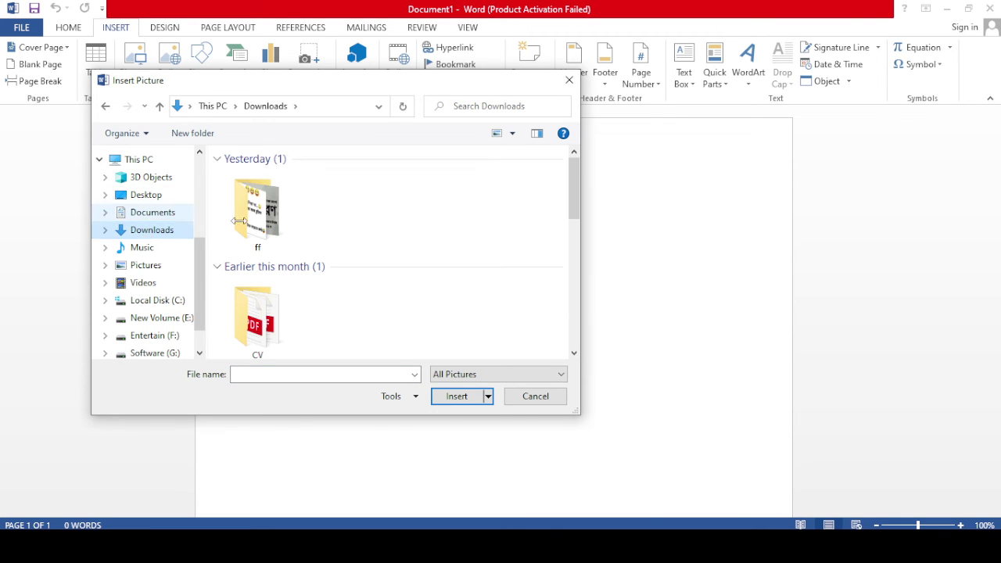
pyautogui.scroll(-1, 410, 222)
pyautogui.scroll(-3, 411, 222)
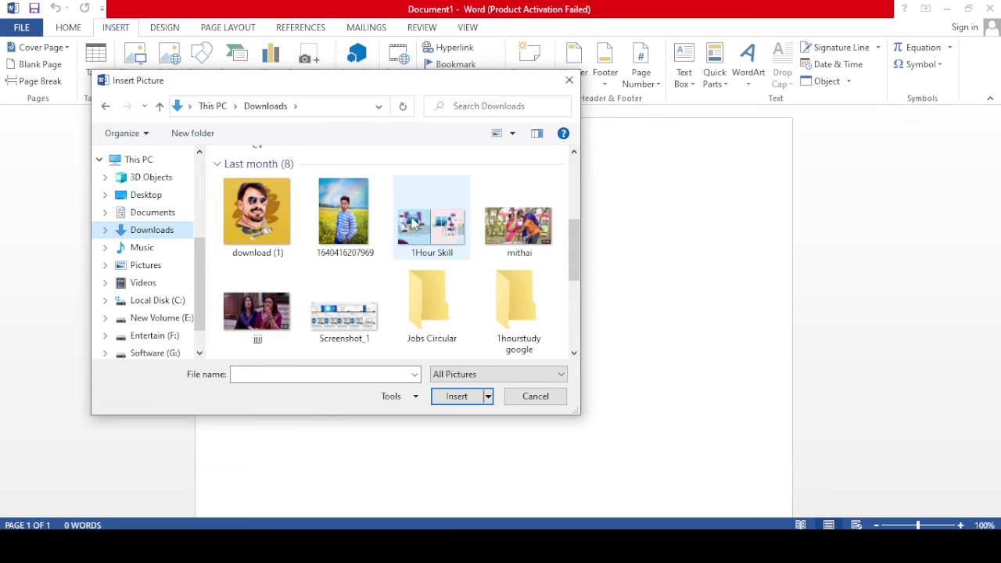
pyautogui.scroll(-1, 412, 223)
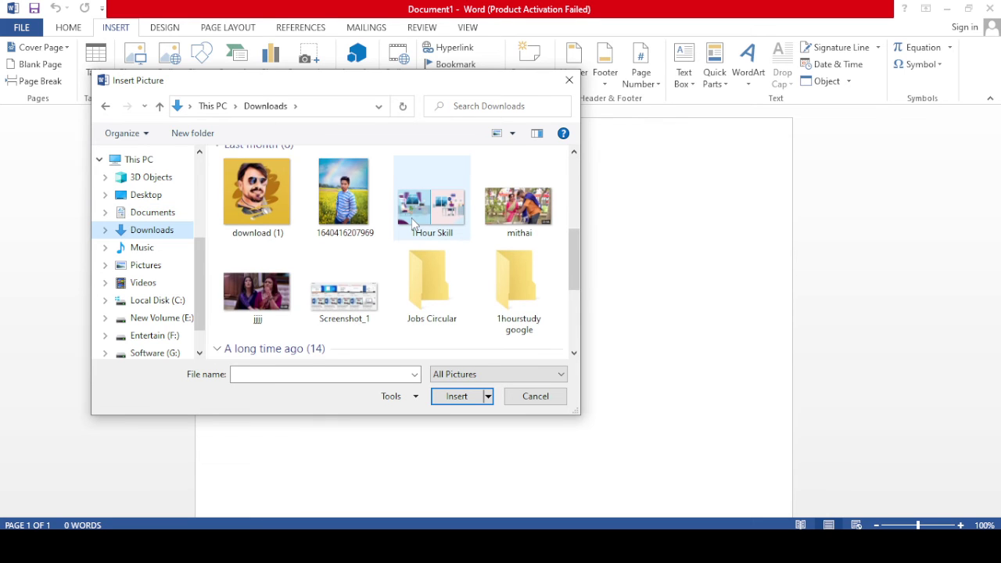
pyautogui.click(261, 204)
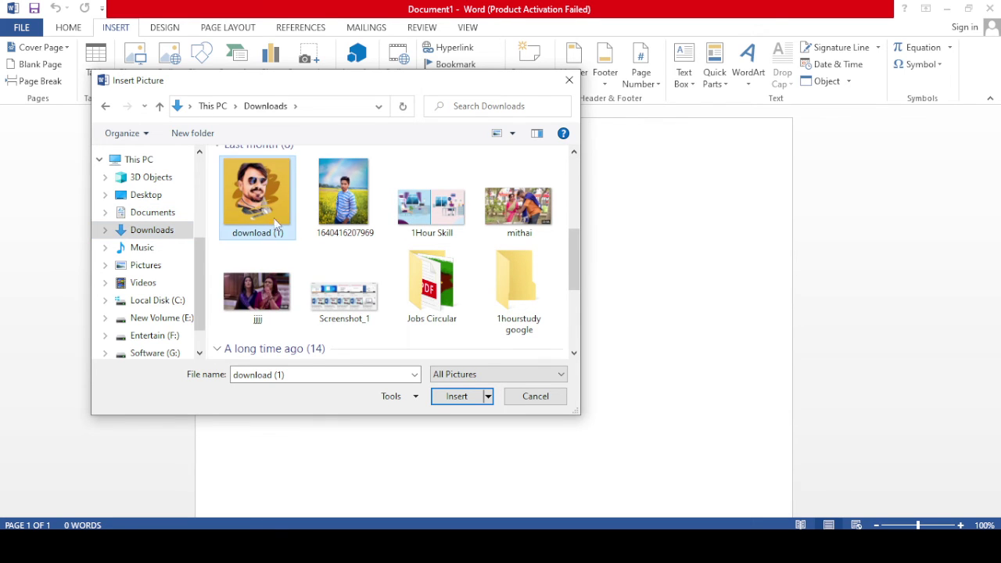
pyautogui.click(457, 396)
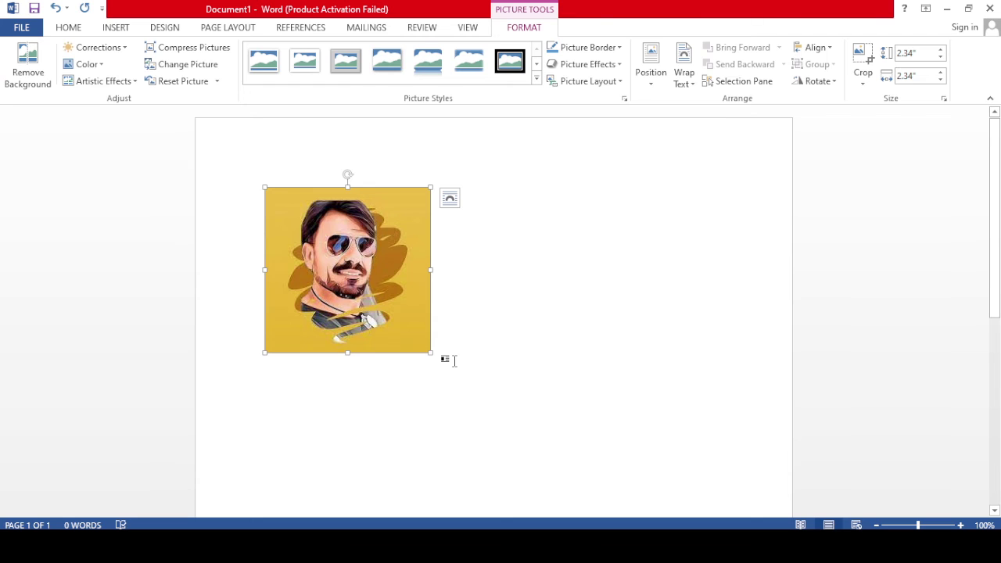
pyautogui.press('Delete')
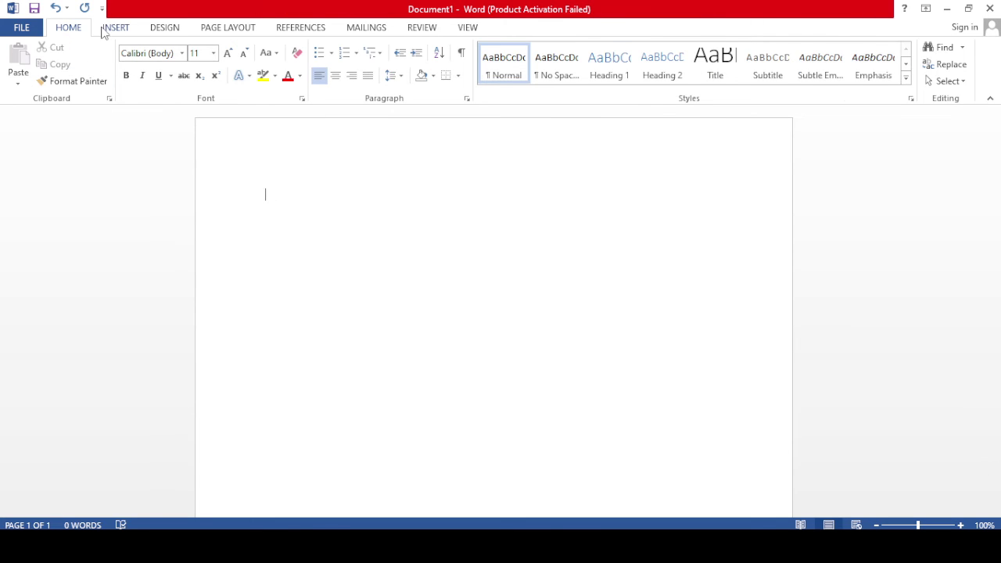
pyautogui.click(109, 29)
pyautogui.click(133, 69)
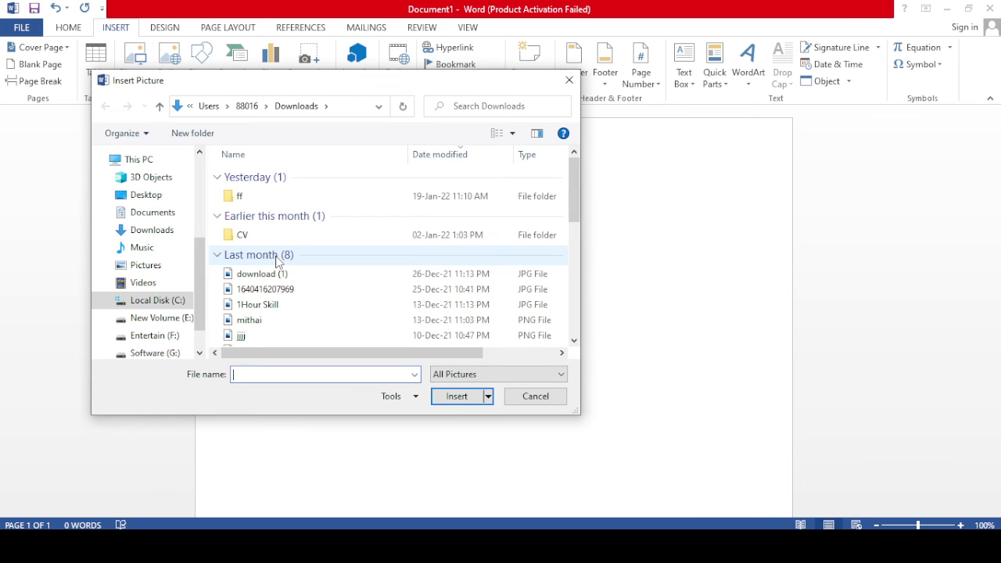
pyautogui.scroll(-1, 279, 259)
pyautogui.scroll(-1, 281, 259)
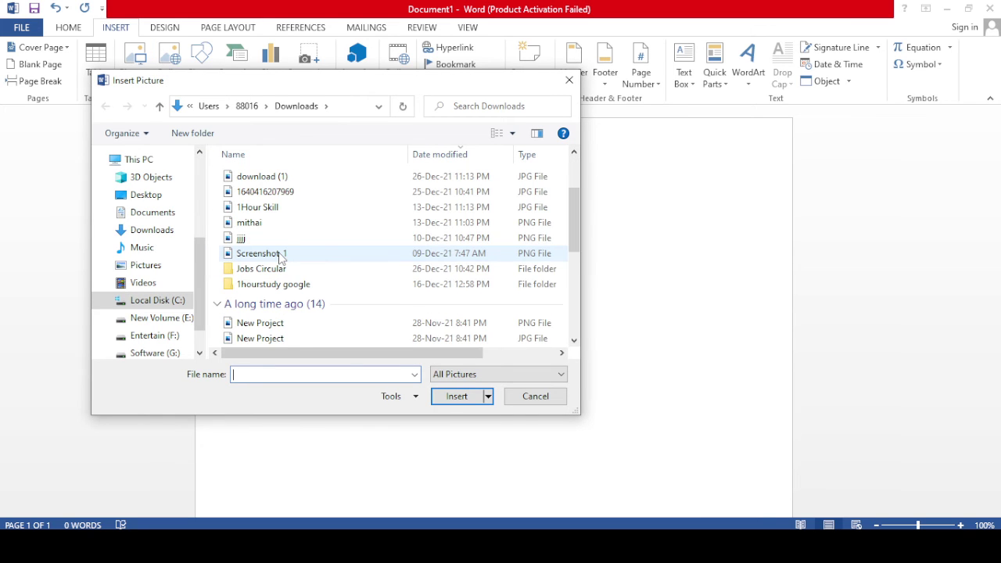
pyautogui.scroll(-1, 282, 260)
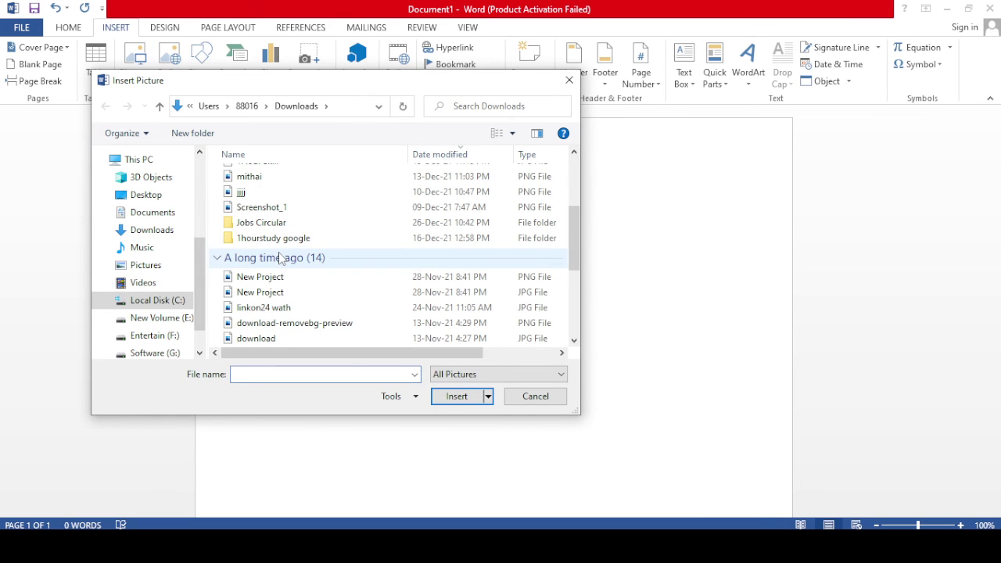
pyautogui.click(512, 133)
pyautogui.click(557, 46)
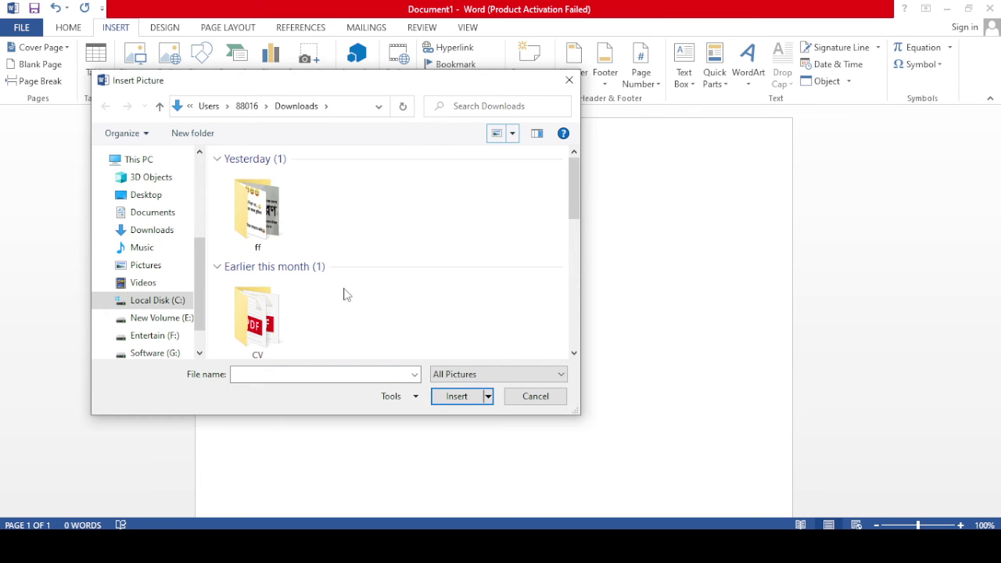
pyautogui.scroll(-3, 351, 287)
pyautogui.scroll(-1, 351, 287)
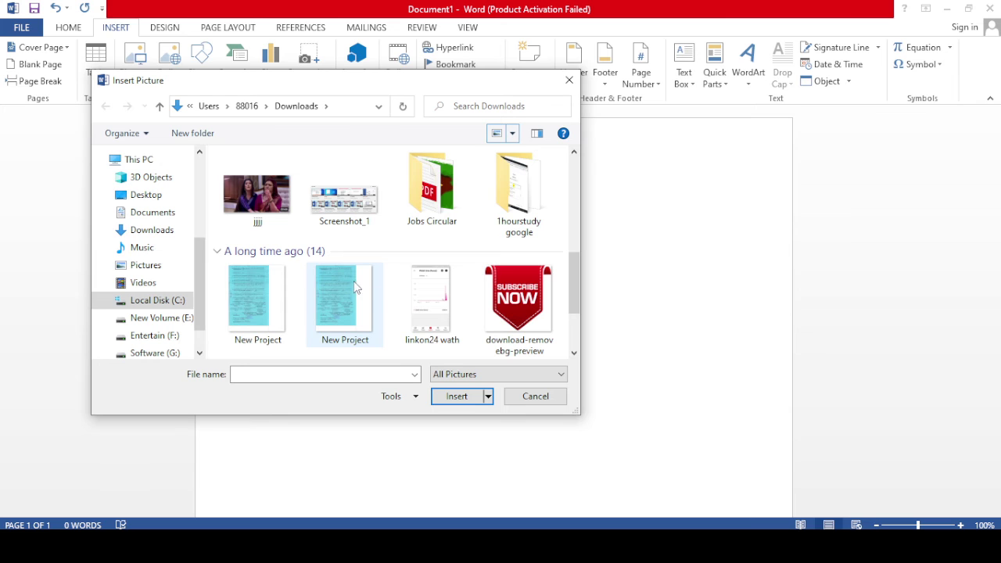
pyautogui.click(509, 298)
pyautogui.click(457, 396)
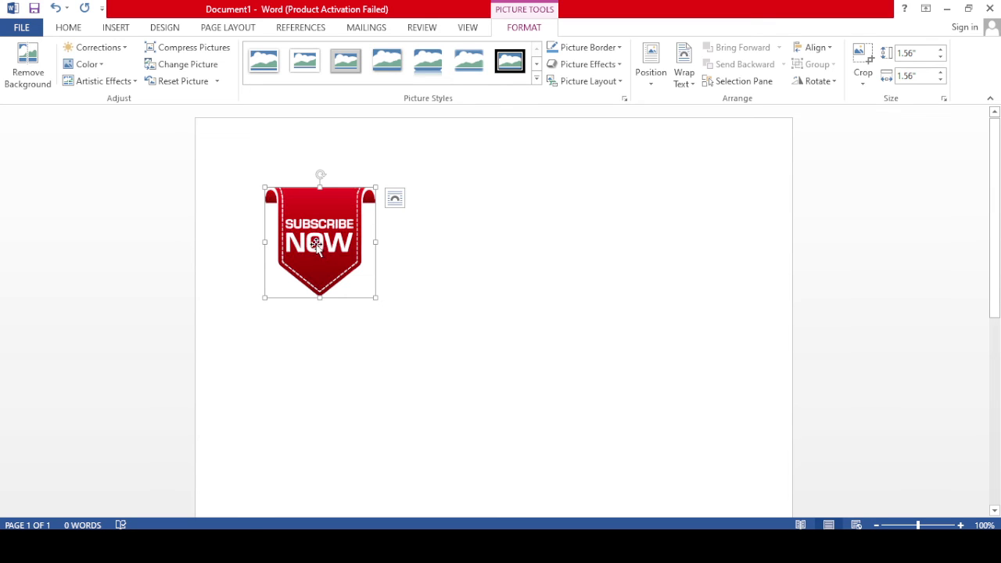
pyautogui.click(400, 250)
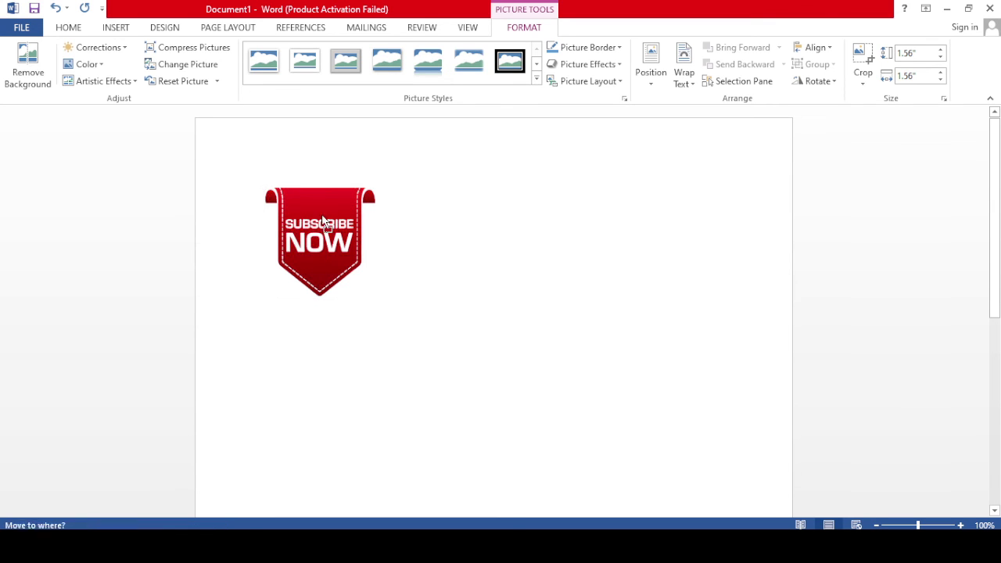
pyautogui.click(335, 254)
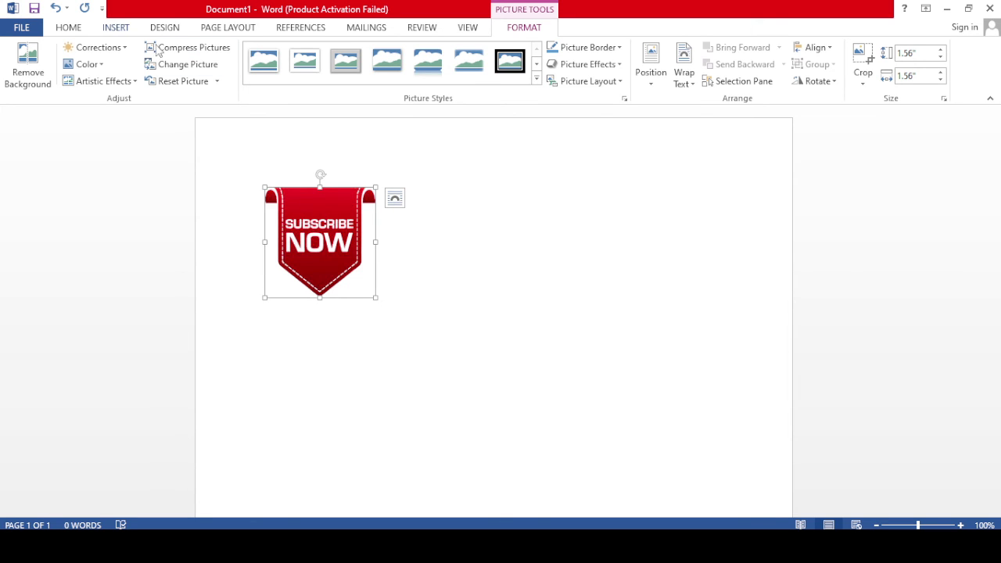
pyautogui.press('Delete')
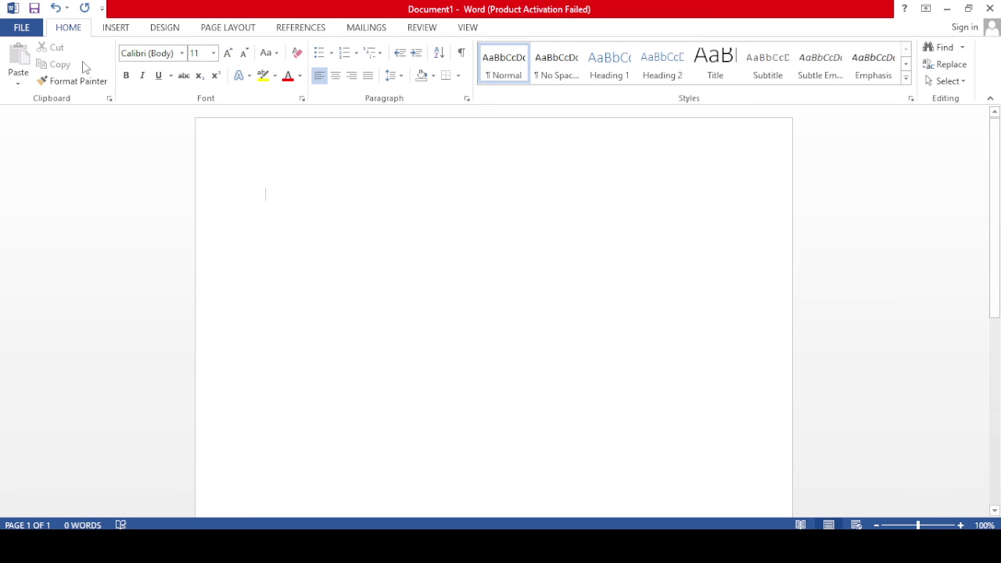
# Step: Open INSERT > Pictures to show the Downloads folder in the Insert Picture dialog
pyautogui.click(115, 29)
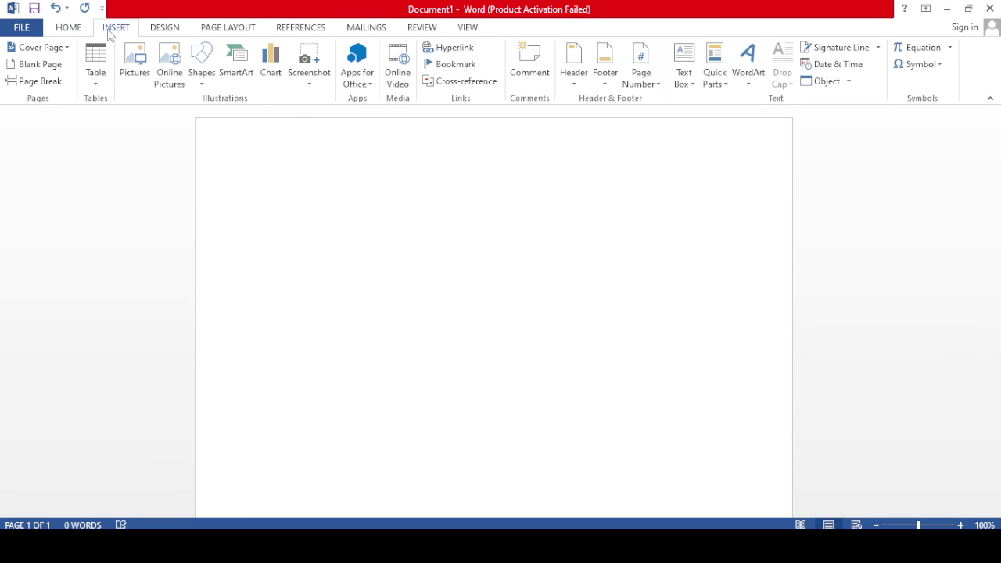
pyautogui.click(135, 66)
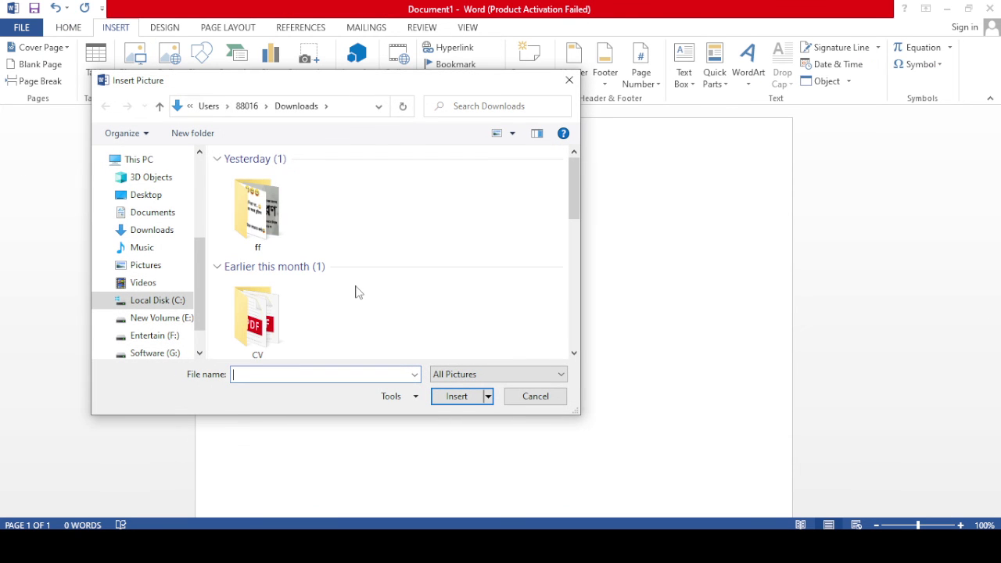
pyautogui.scroll(-1, 356, 291)
pyautogui.moveTo(297, 83)
pyautogui.mouseDown()
pyautogui.moveTo(286, 123)
pyautogui.moveTo(305, 83)
pyautogui.moveTo(252, 85)
pyautogui.mouseUp()
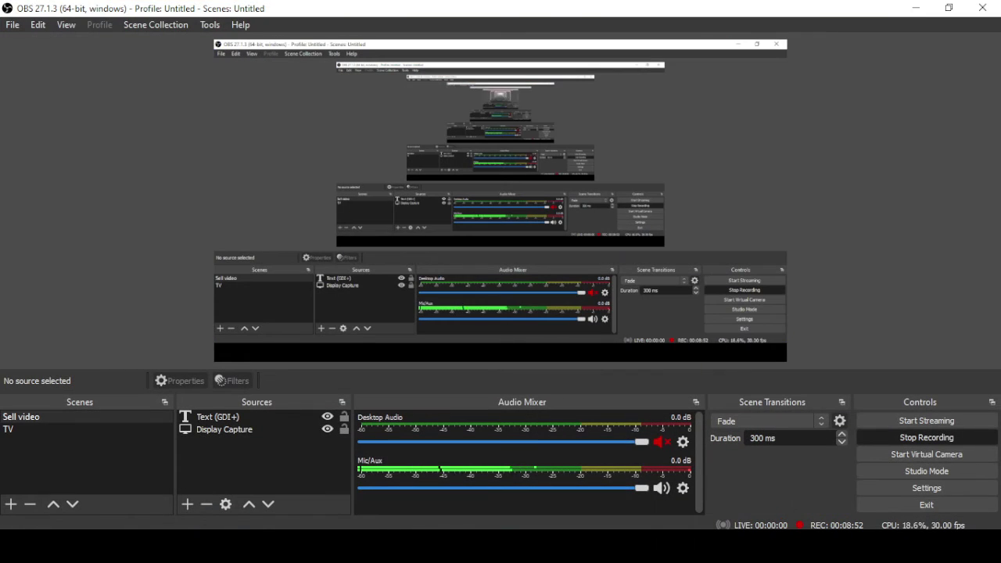
pyautogui.click(916, 8)
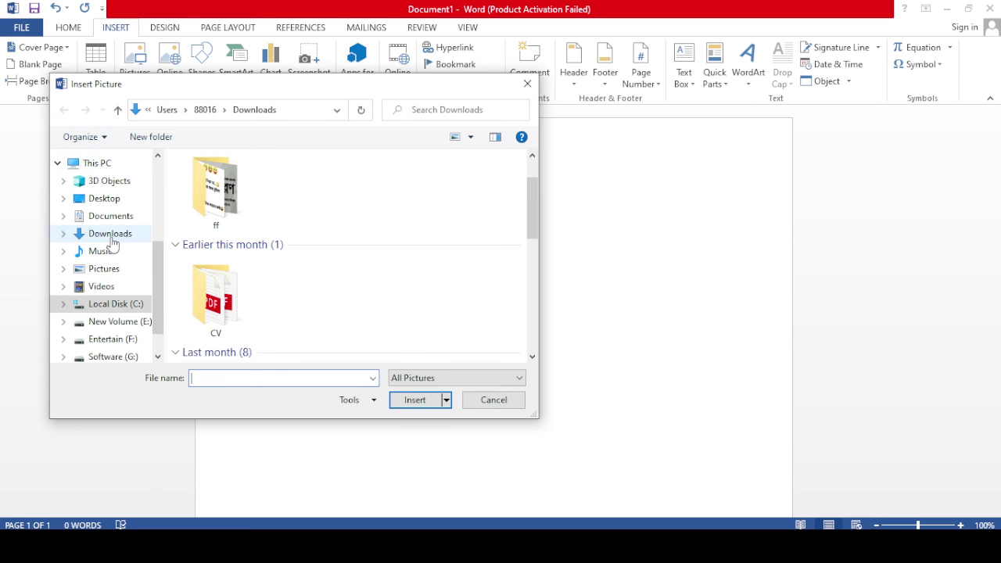
pyautogui.press('Print')
pyautogui.moveTo(36, 34)
pyautogui.mouseDown()
pyautogui.moveTo(648, 431)
pyautogui.moveTo(683, 498)
pyautogui.mouseUp()
pyautogui.click(697, 415)
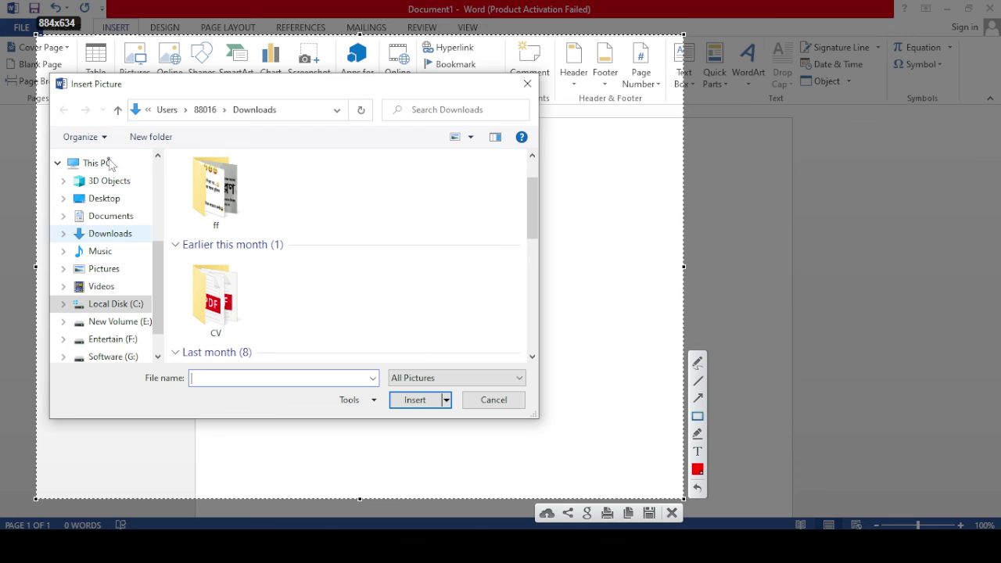
pyautogui.moveTo(54, 151); pyautogui.dragTo(153, 374)
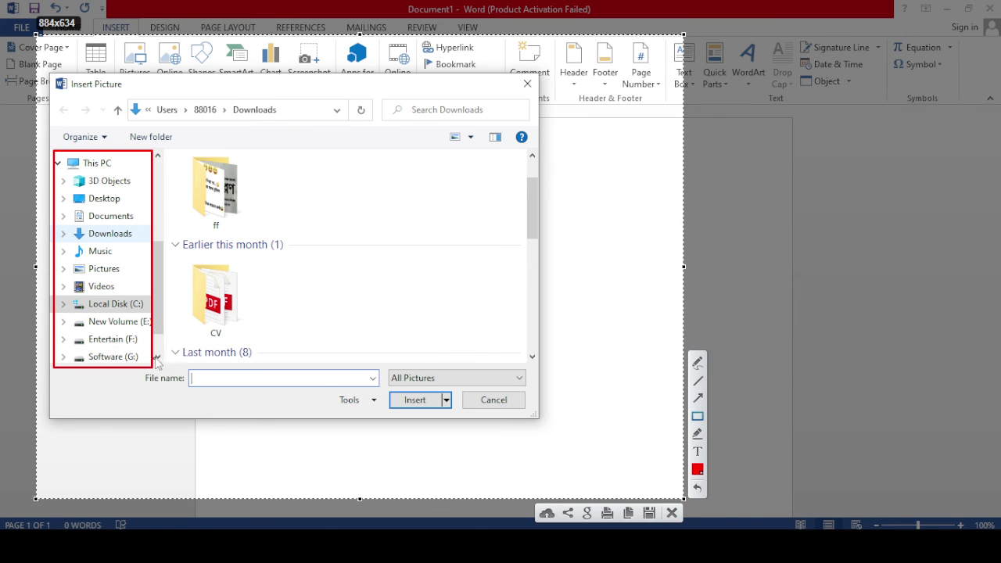
pyautogui.moveTo(53, 153); pyautogui.dragTo(153, 371)
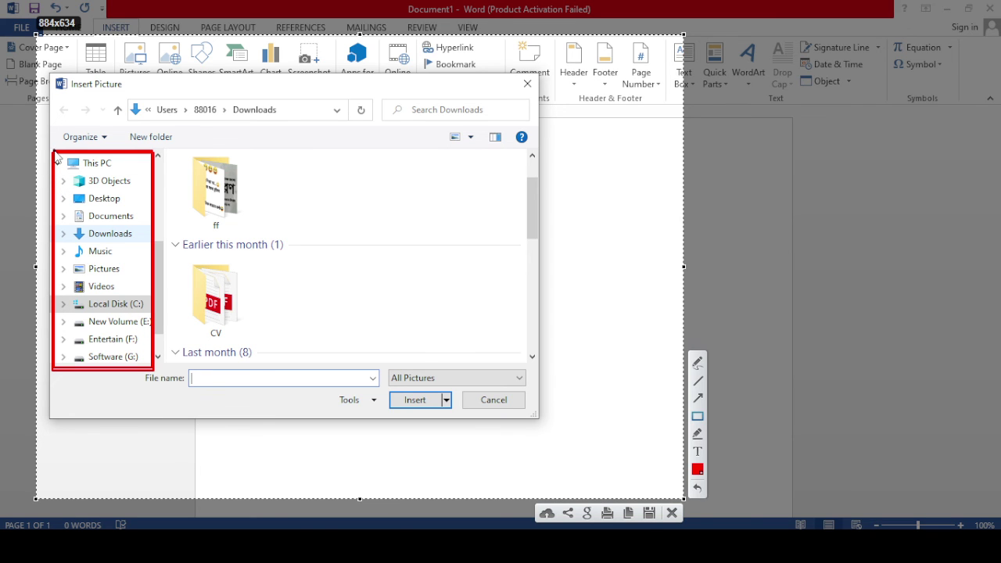
pyautogui.moveTo(56, 156); pyautogui.dragTo(158, 383)
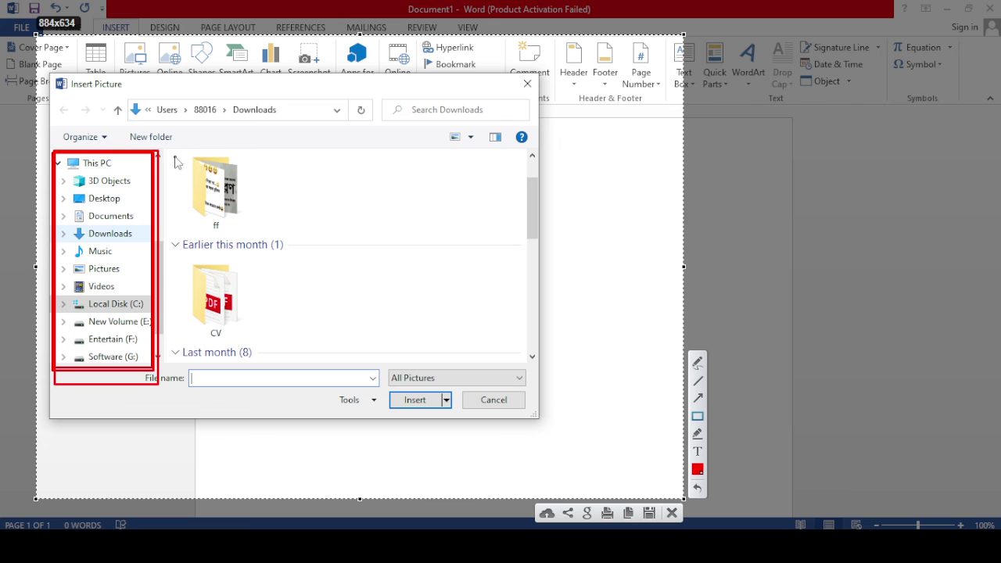
pyautogui.moveTo(171, 156); pyautogui.dragTo(502, 357)
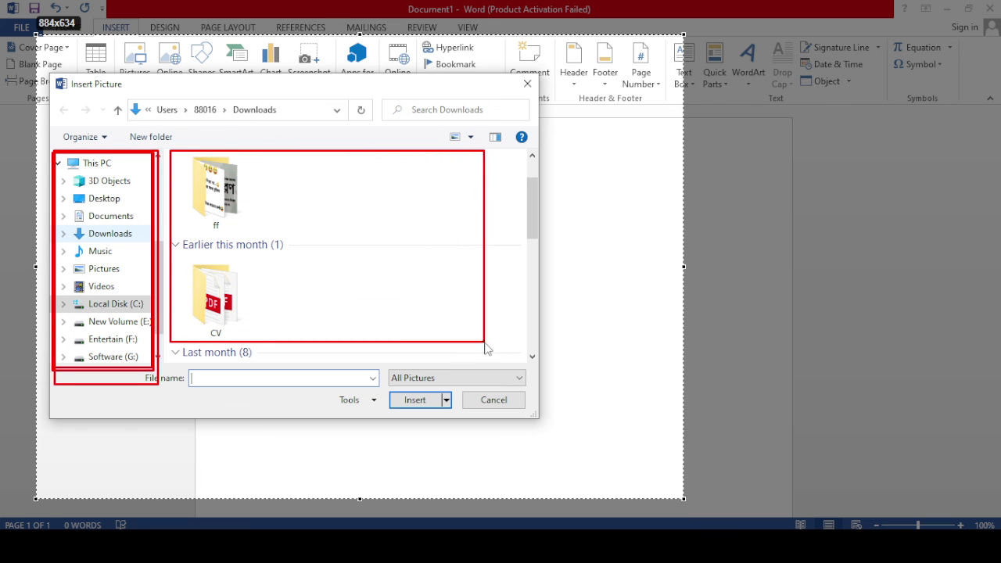
pyautogui.moveTo(502, 357); pyautogui.dragTo(508, 356)
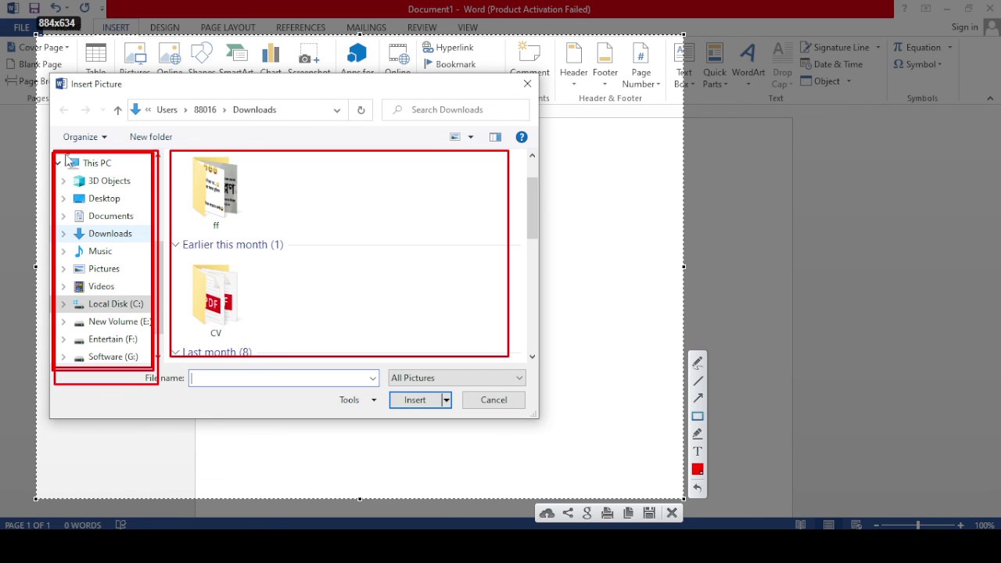
pyautogui.moveTo(42, 154)
pyautogui.mouseDown()
pyautogui.moveTo(110, 207)
pyautogui.moveTo(157, 381)
pyautogui.mouseUp()
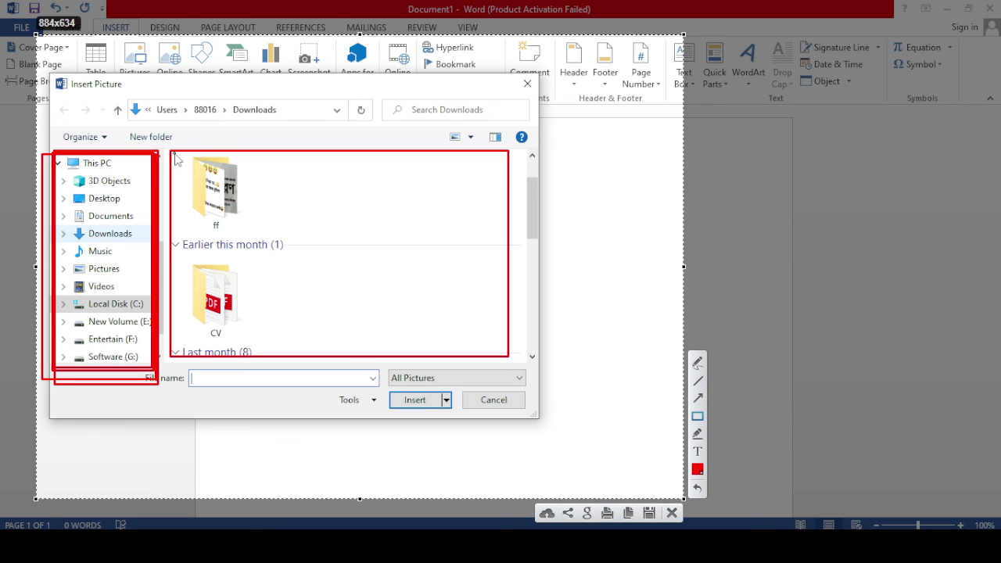
pyautogui.moveTo(172, 153)
pyautogui.mouseDown()
pyautogui.moveTo(380, 293)
pyautogui.moveTo(512, 362)
pyautogui.mouseUp()
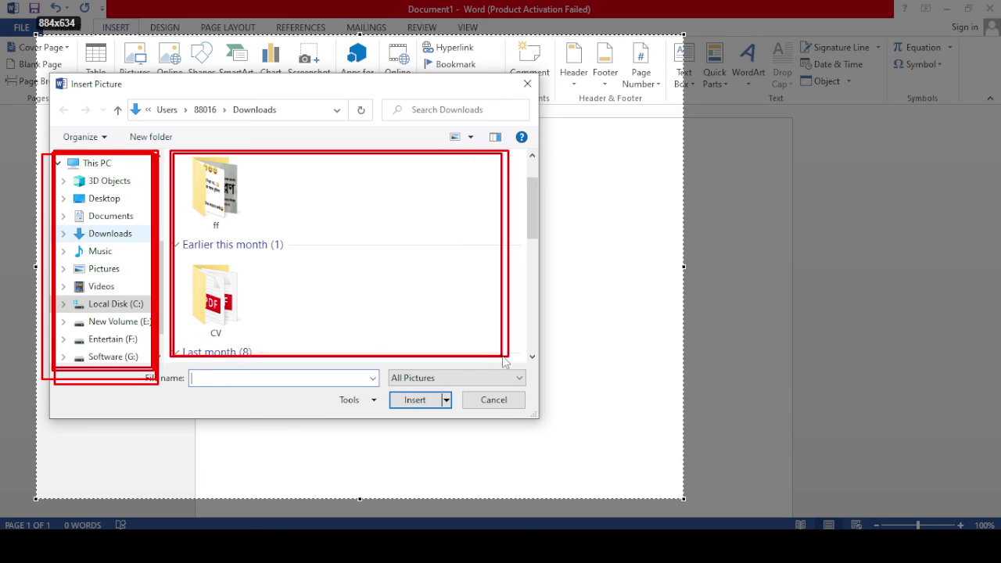
pyautogui.moveTo(512, 362); pyautogui.dragTo(507, 358)
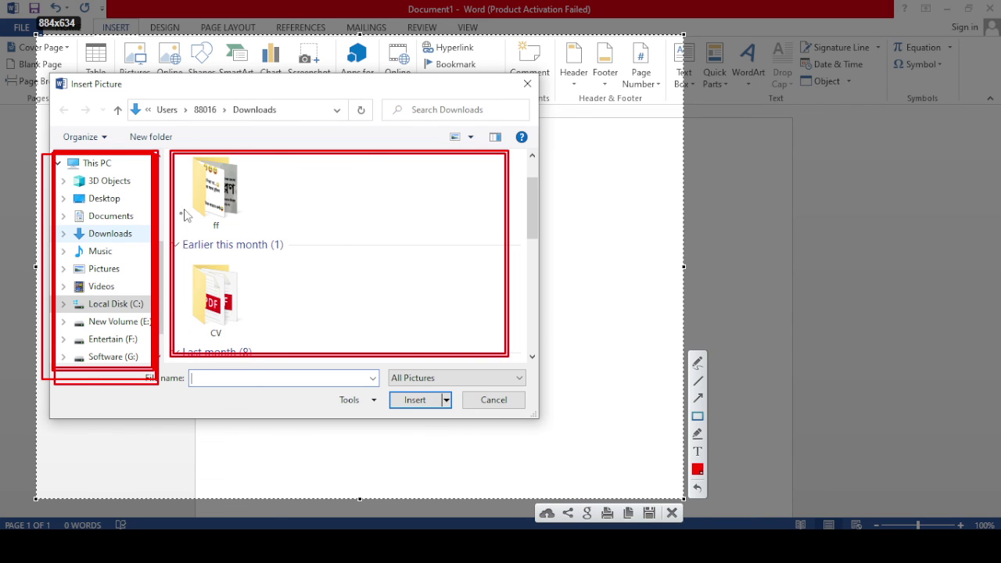
pyautogui.click(670, 514)
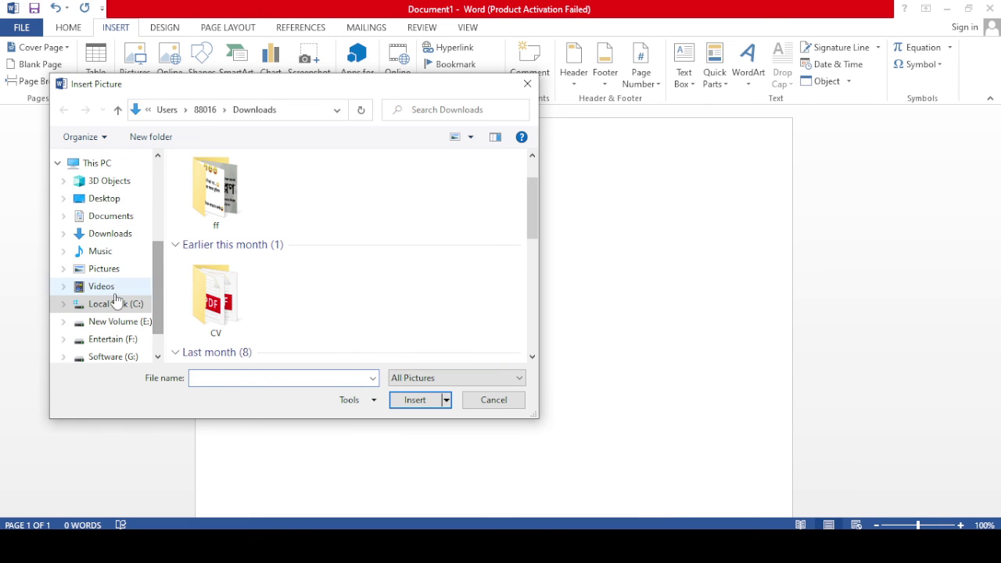
# Step: Insert the red Subscribe Now image 'download' from the Downloads folder into Document1
pyautogui.click(102, 235)
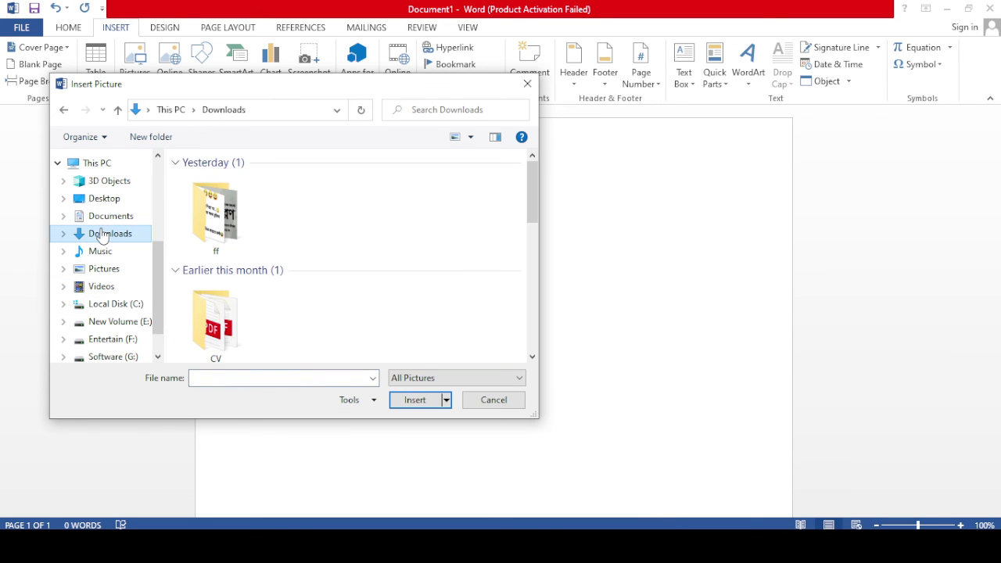
pyautogui.scroll(-1, 298, 269)
pyautogui.scroll(-3, 298, 270)
pyautogui.scroll(-2, 298, 270)
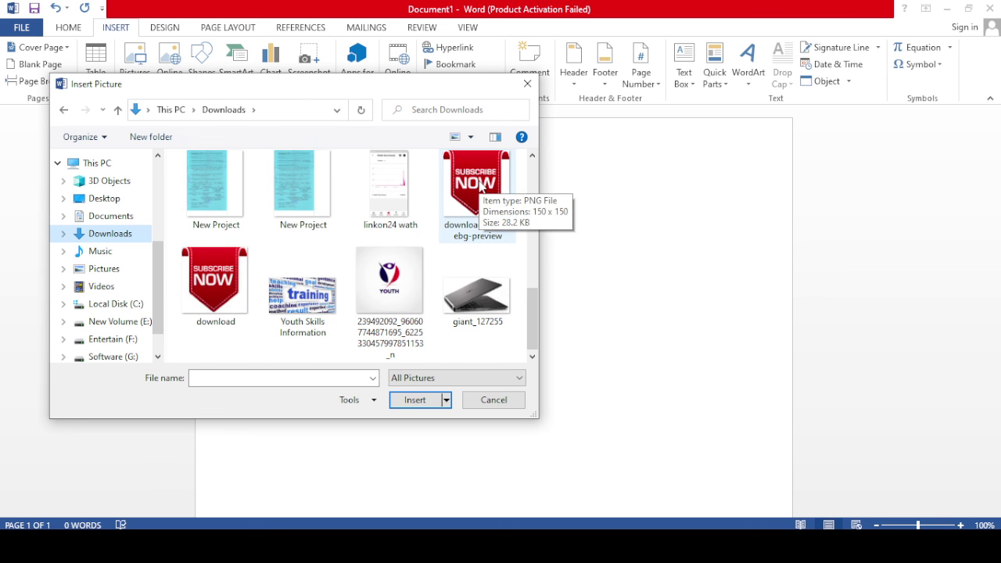
pyautogui.click(205, 284)
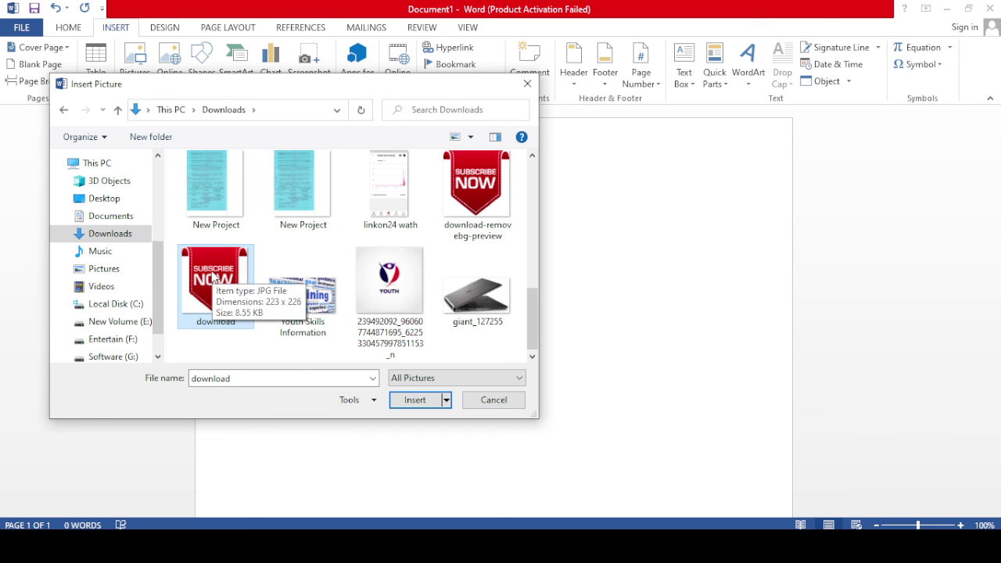
pyautogui.click(412, 401)
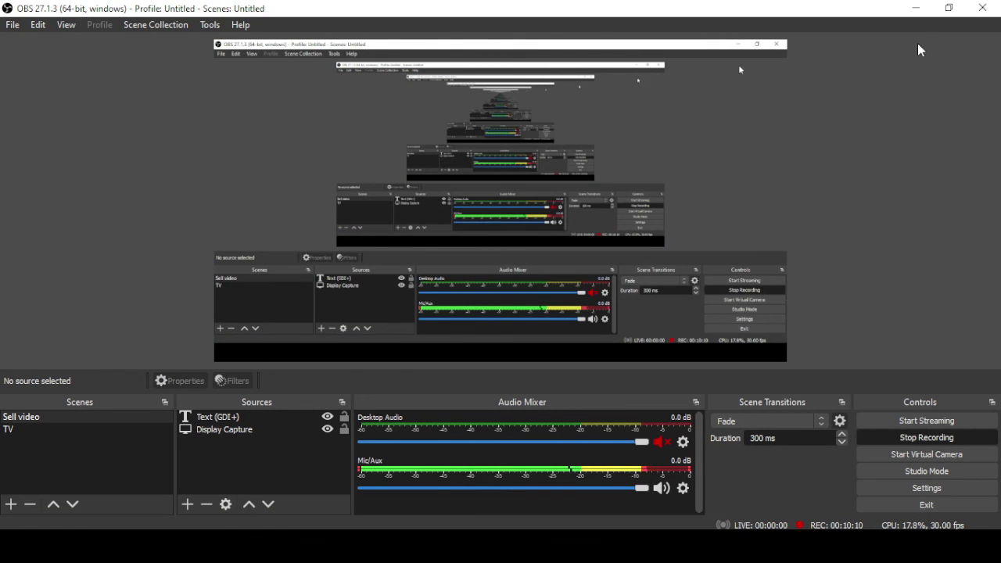
pyautogui.click(915, 8)
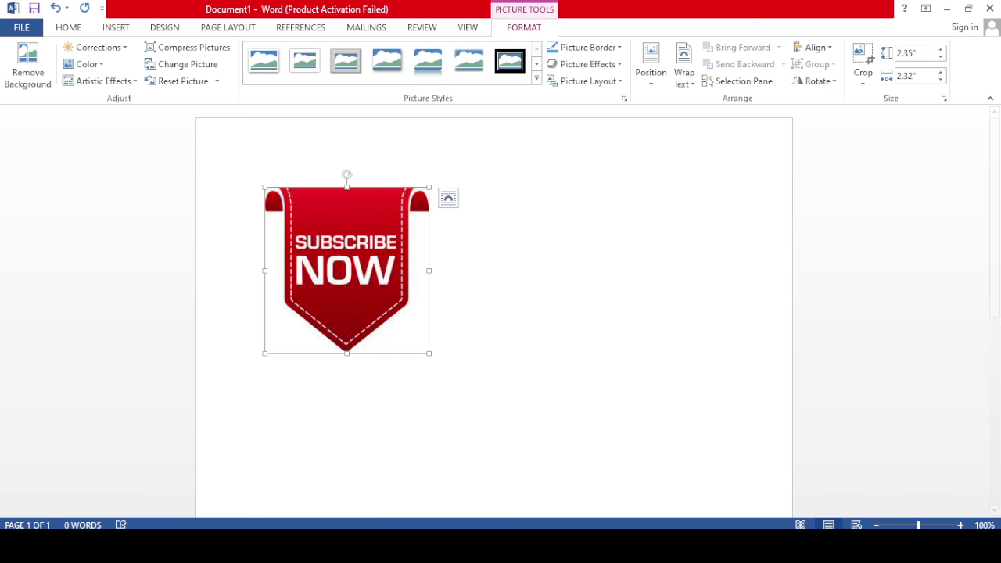
pyautogui.moveTo(376, 547)
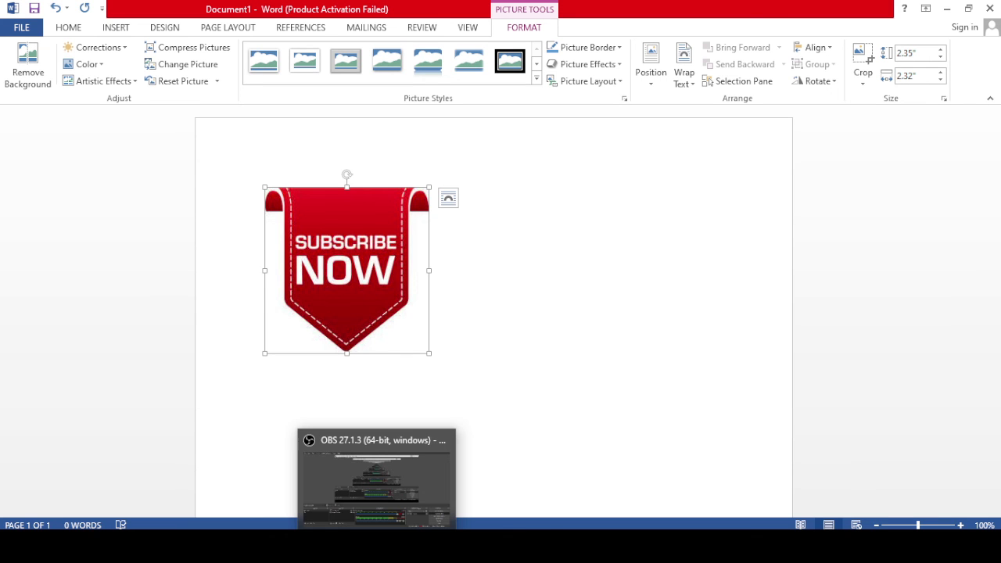
pyautogui.click(376, 477)
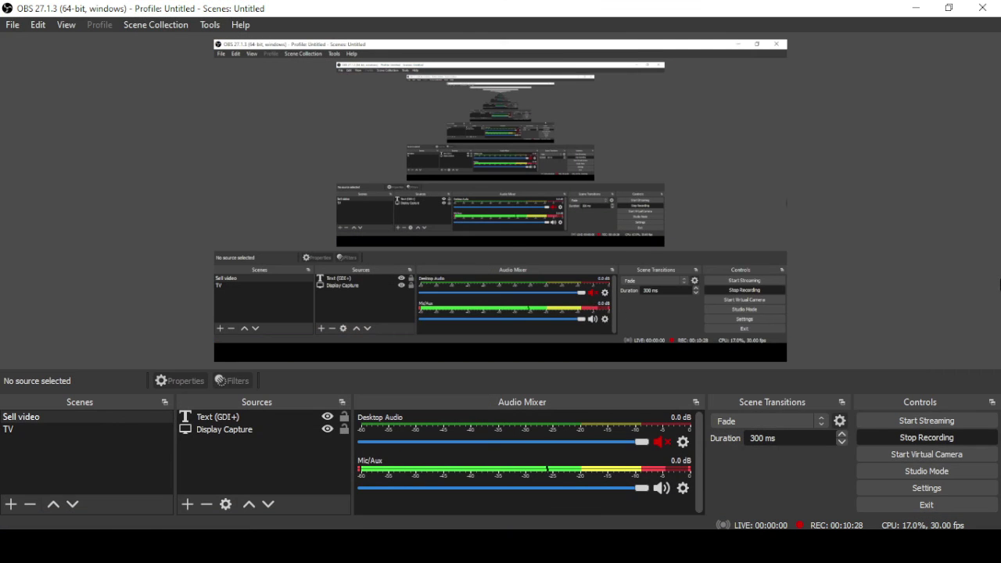